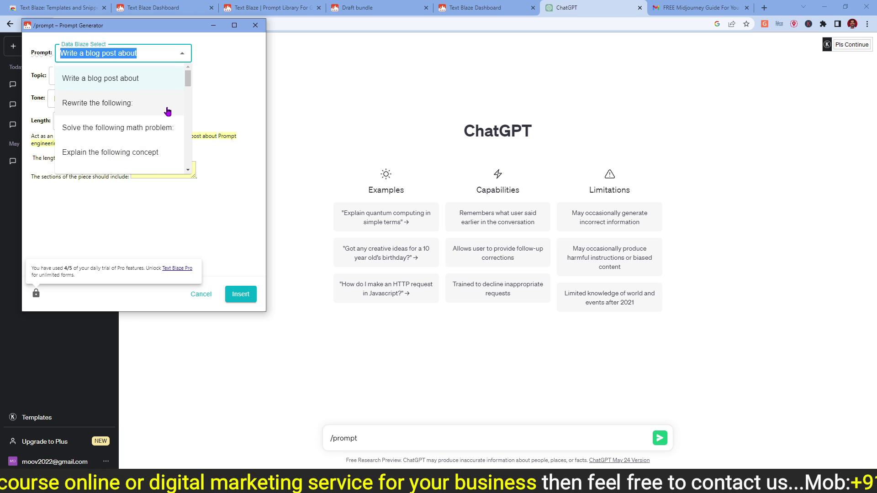
Look through the prompt types offered in the Prompt Generator form, keeping "Write a blog post about"
drag(188, 82, 188, 91)
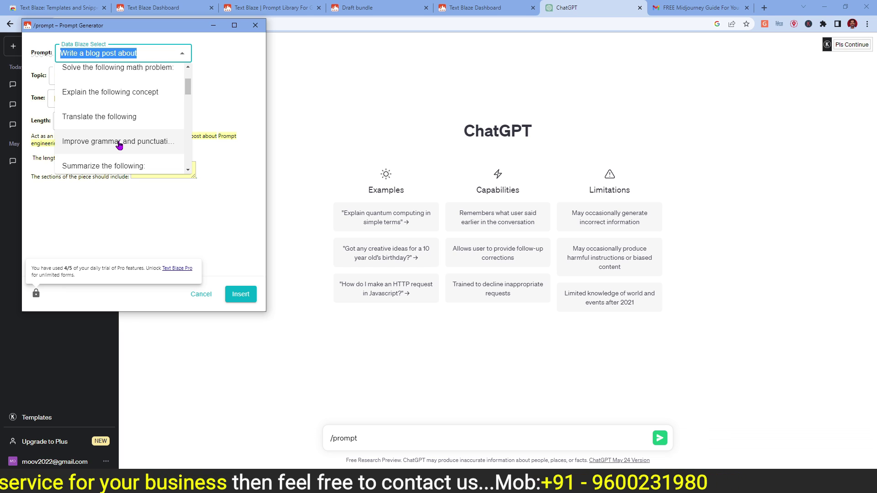
scroll(119, 145, down, 1)
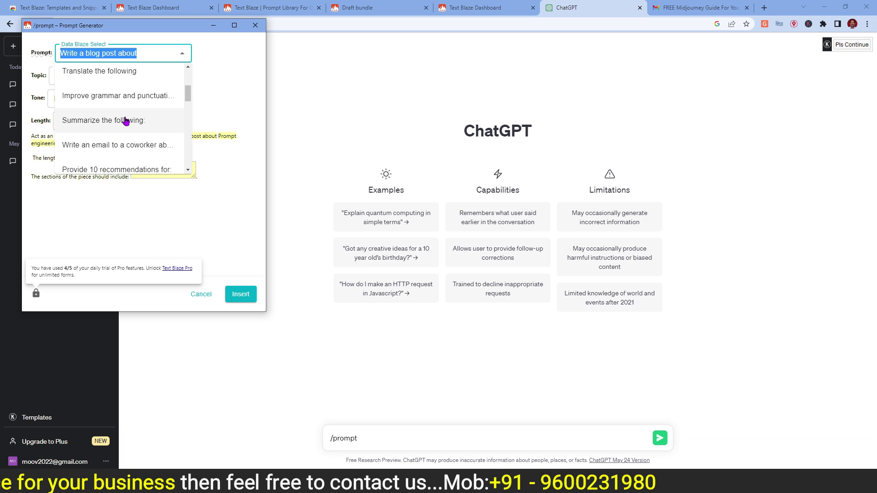
drag(190, 93, 190, 110)
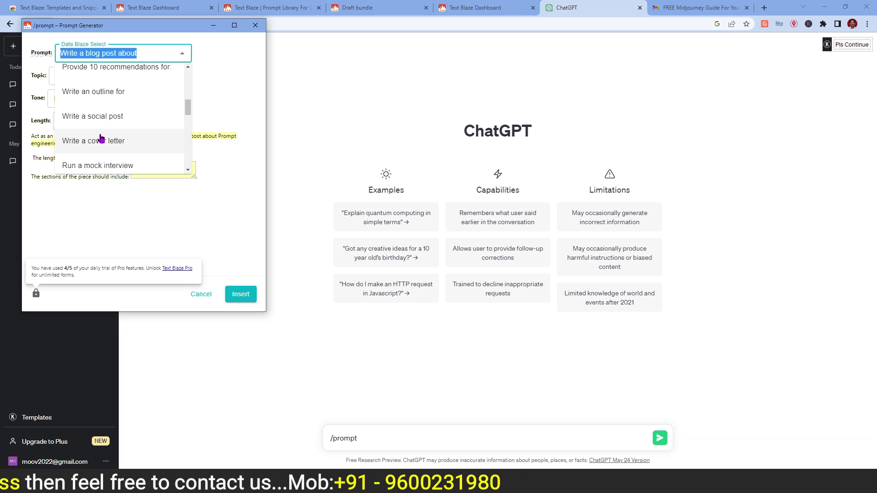
scroll(129, 147, down, 2)
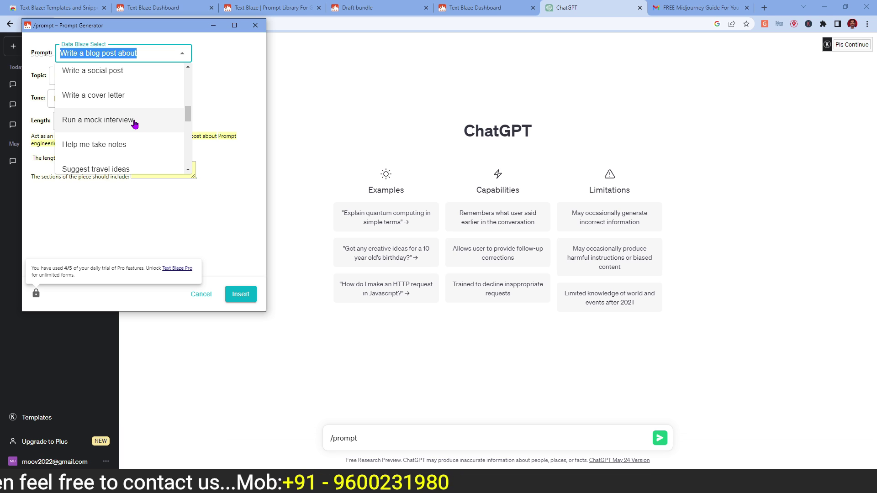
scroll(134, 125, down, 6)
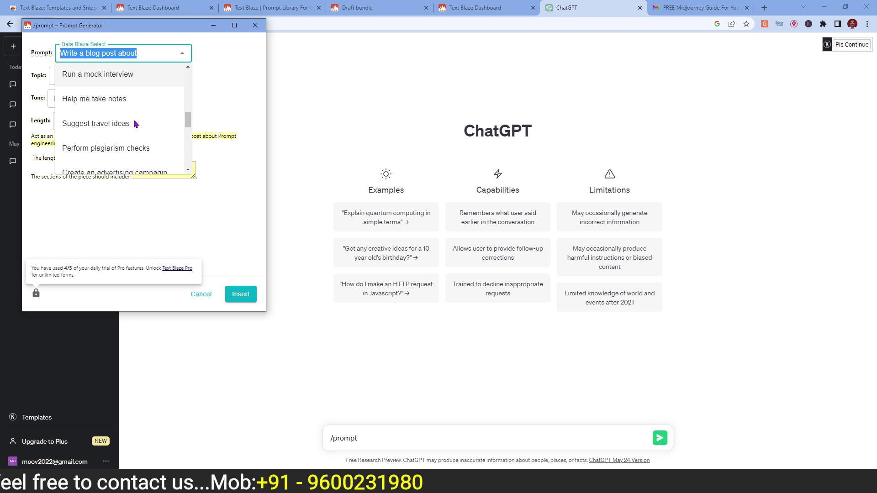
scroll(134, 123, down, 2)
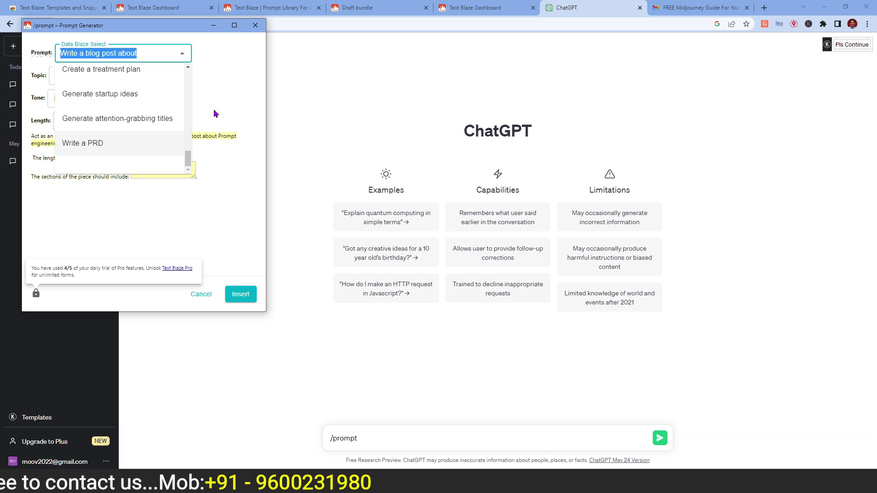
click(217, 82)
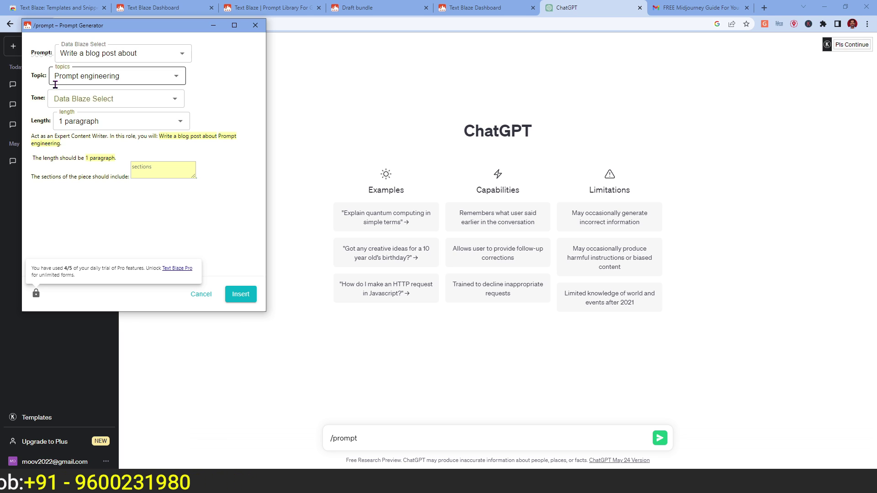
Set the topic of the blog post prompt to "AI for e-commerce"
click(176, 76)
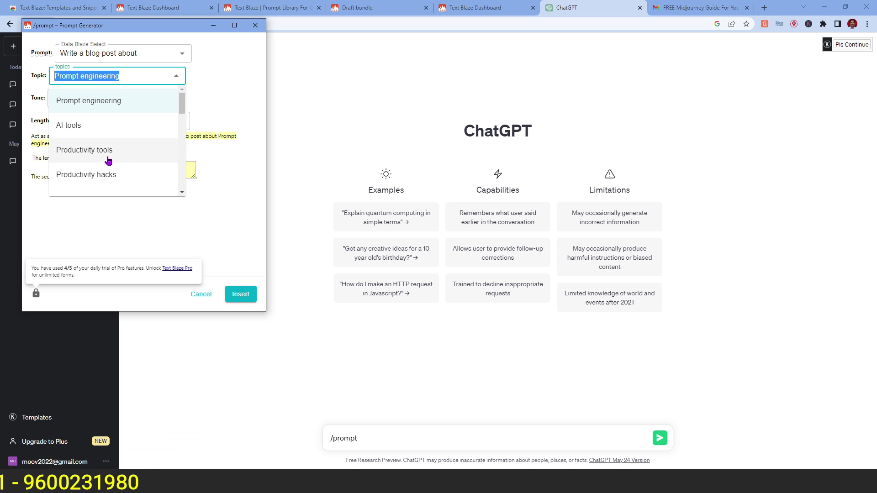
scroll(109, 128, down, 1)
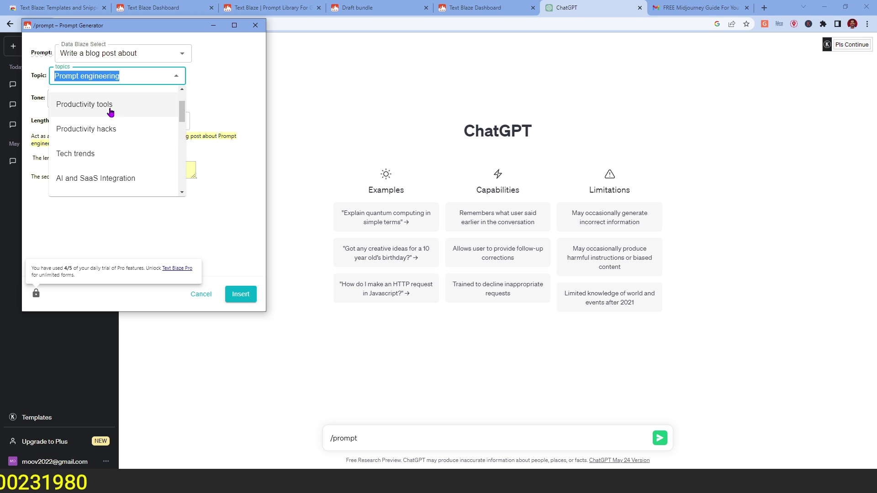
scroll(96, 138, down, 1)
scroll(96, 138, down, 1)
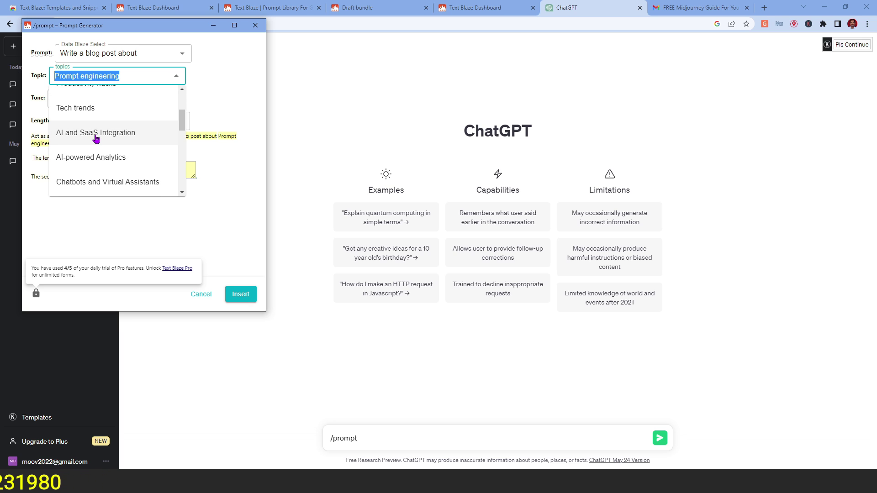
scroll(125, 139, down, 3)
scroll(125, 138, down, 5)
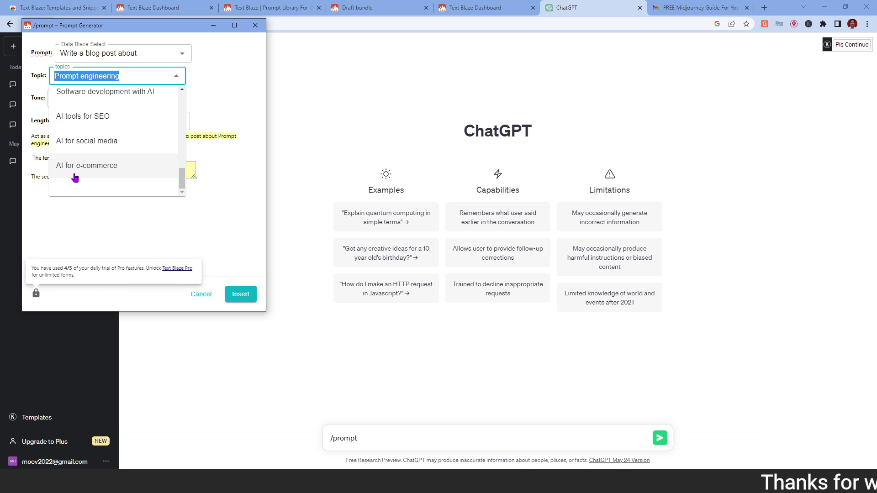
click(116, 170)
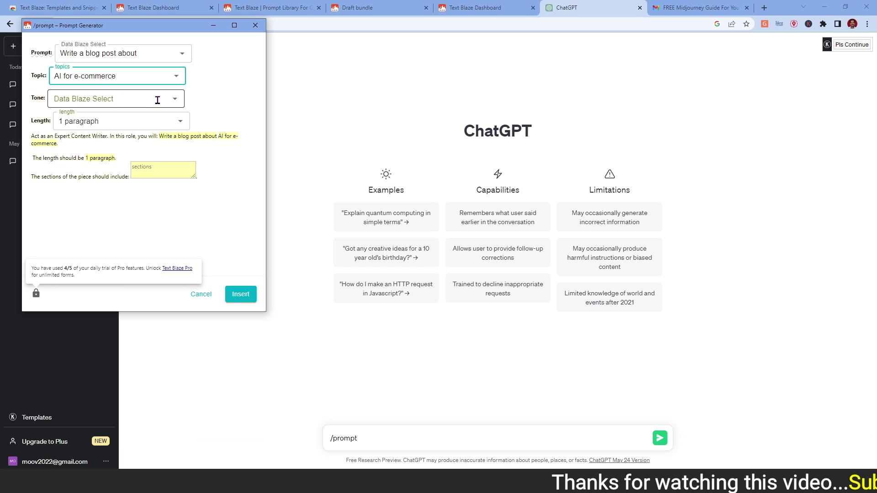
Set the tone of the blog post prompt to Conversational
click(175, 100)
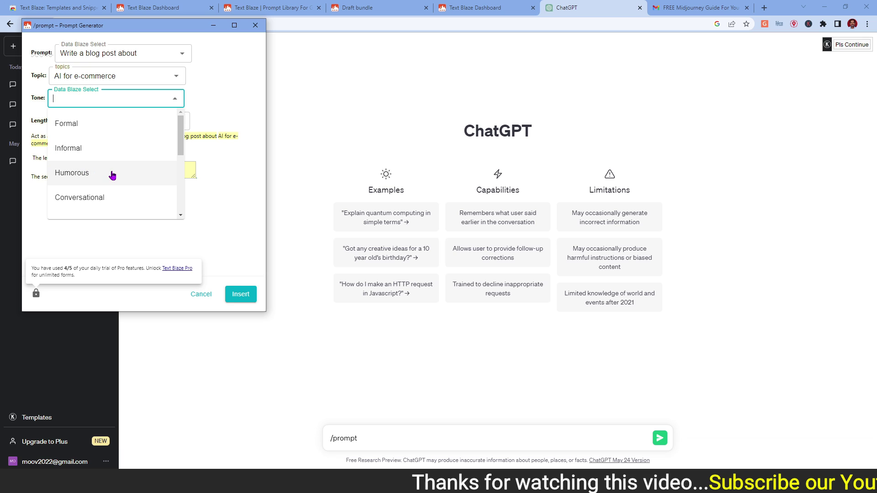
scroll(112, 175, down, 1)
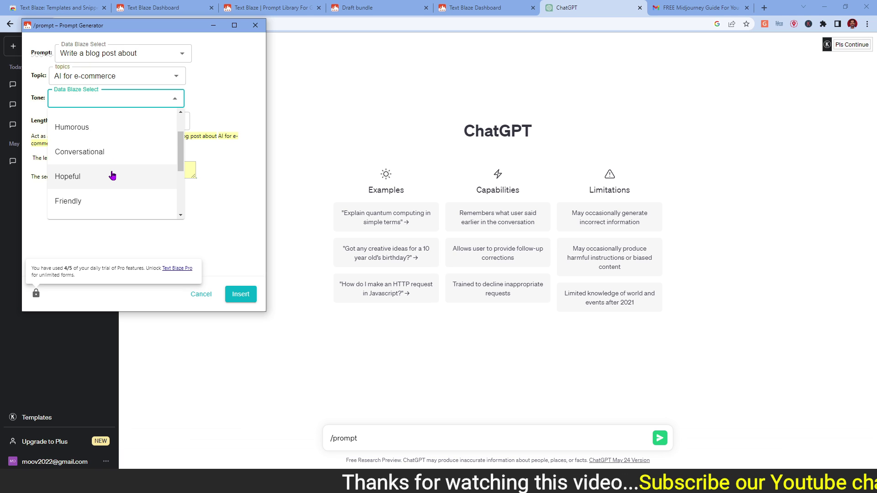
scroll(112, 175, down, 3)
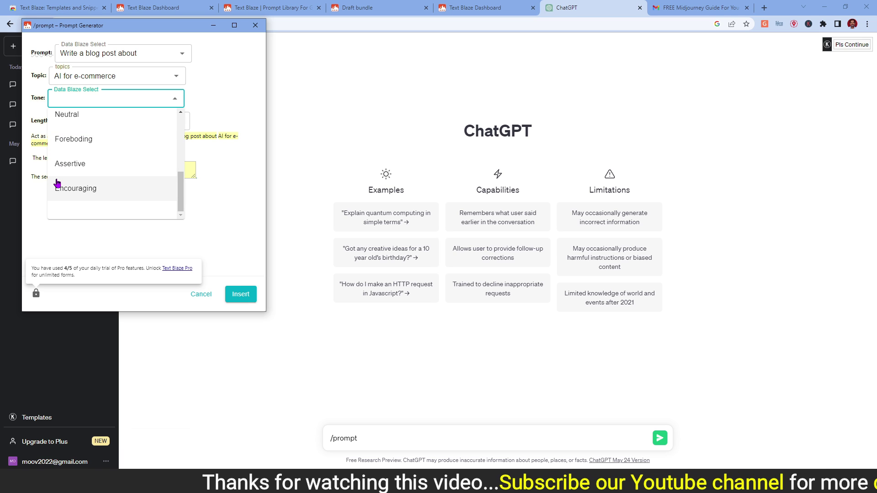
scroll(111, 183, up, 3)
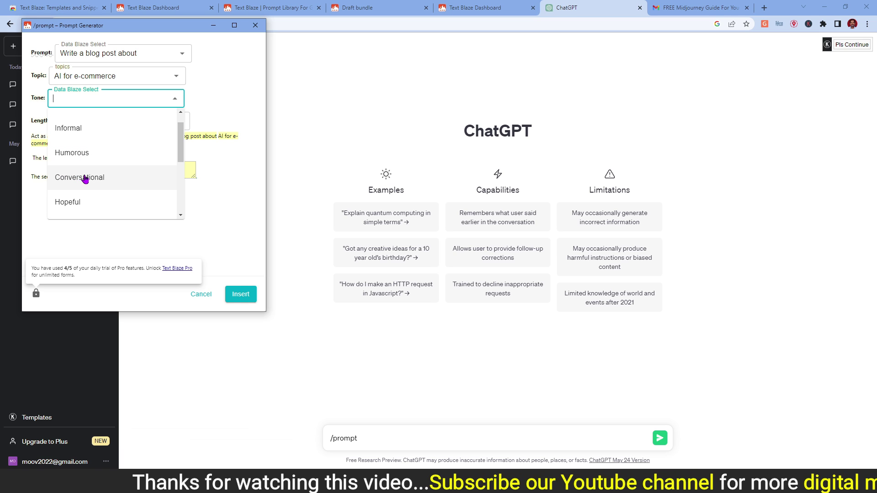
click(85, 178)
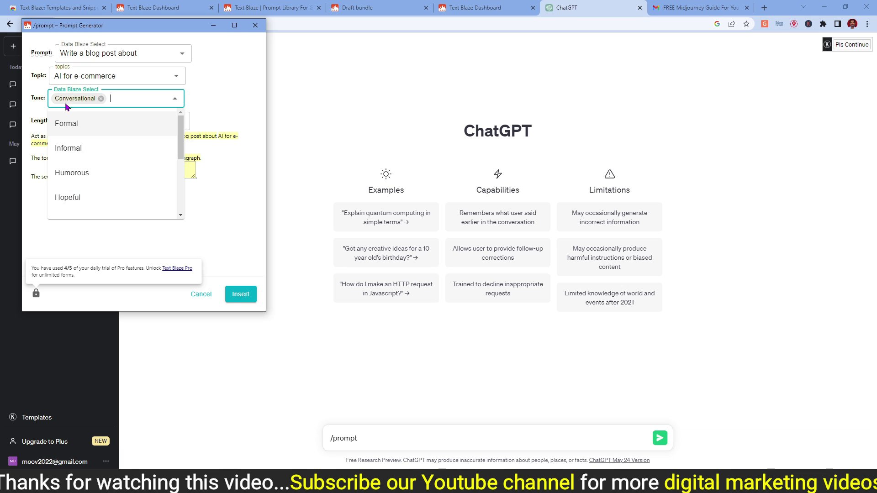
click(206, 99)
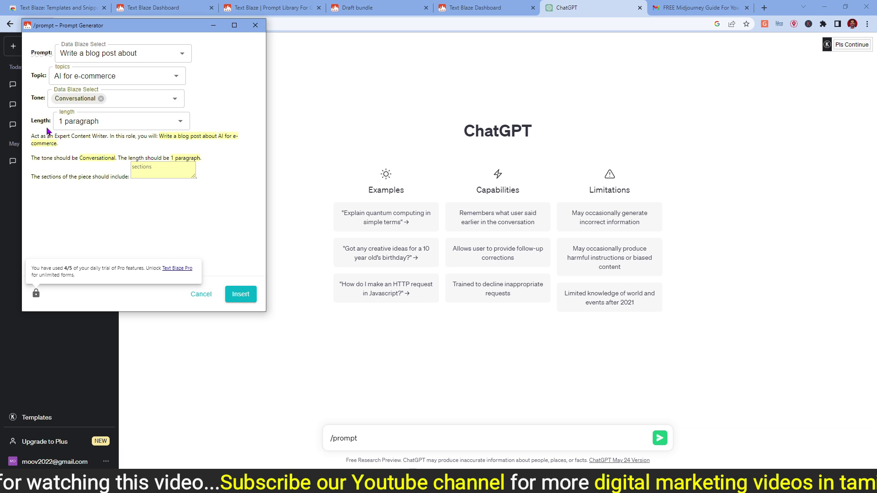
Set the length to 1200 words and insert the generated prompt into the ChatGPT message
click(180, 122)
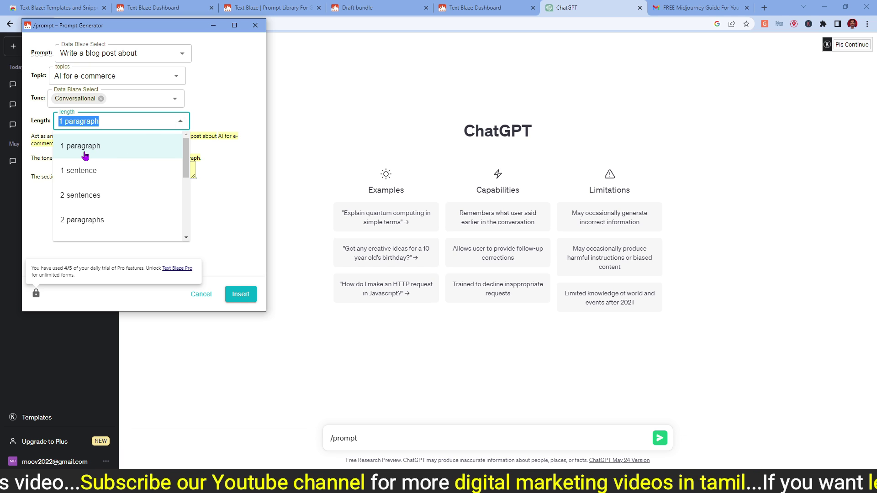
scroll(84, 182, down, 2)
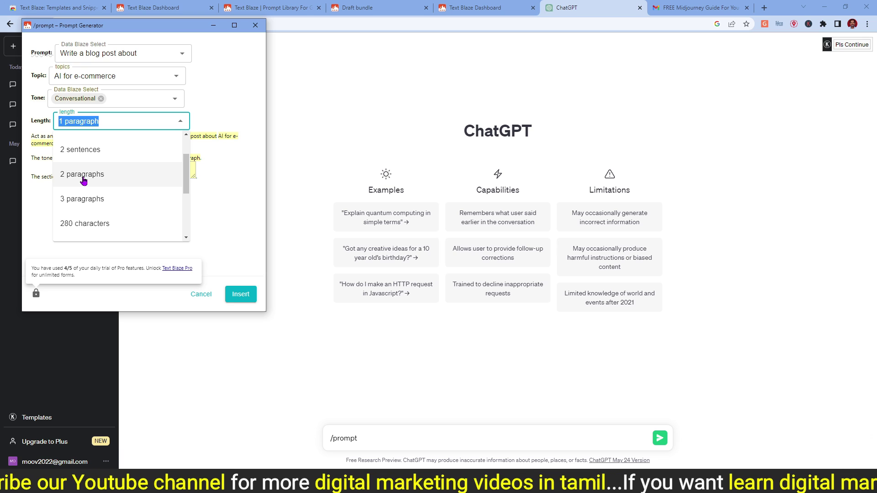
scroll(84, 182, down, 2)
scroll(84, 182, down, 2)
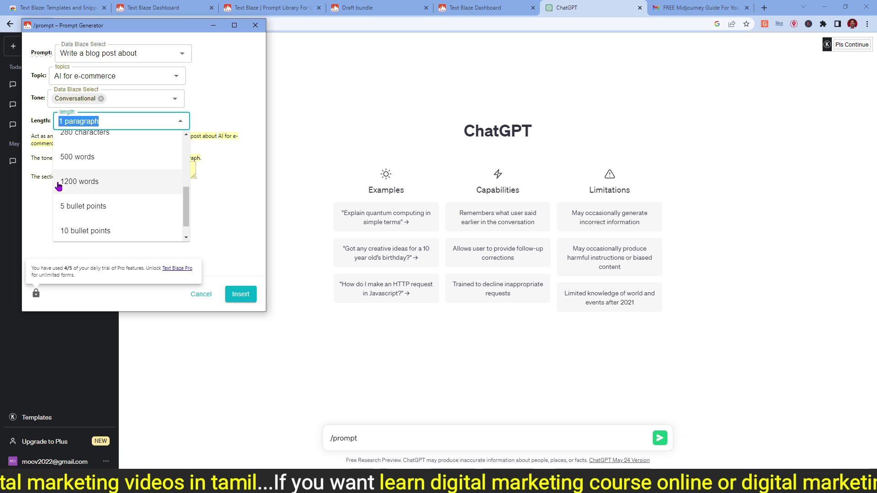
click(76, 184)
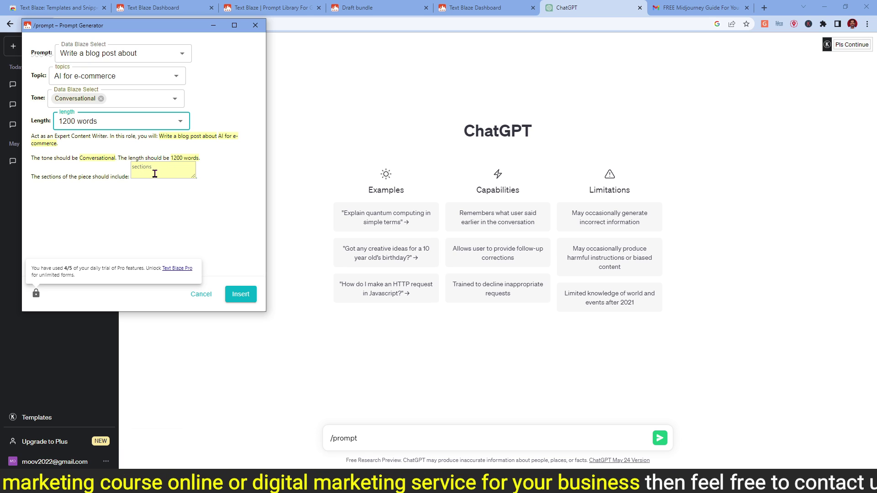
click(240, 294)
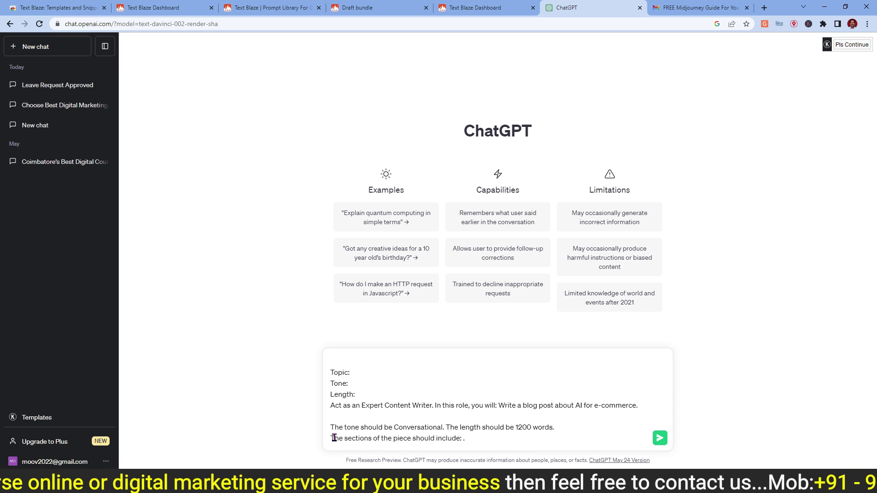
Fill in the message's Topic line with "How to sell business products through E-Commerce platforms", correcting the spelling of "Commerce"
click(361, 374)
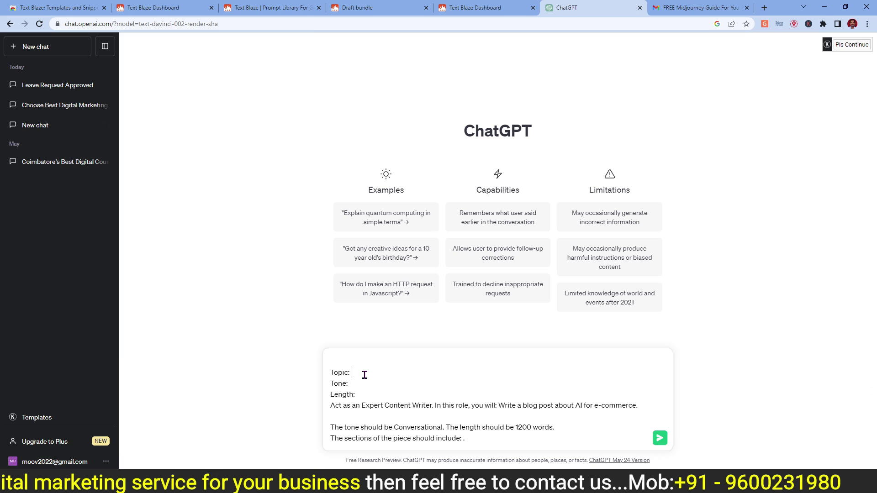
text(How to sell busi)
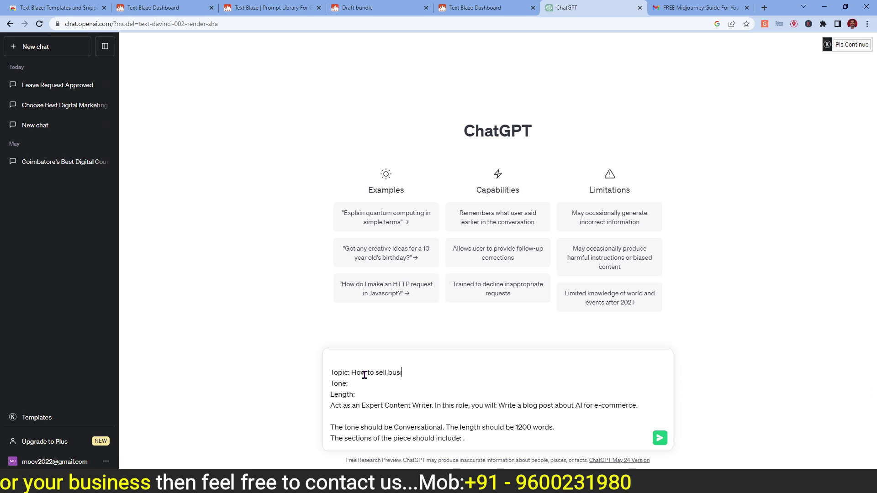
text(ness prod)
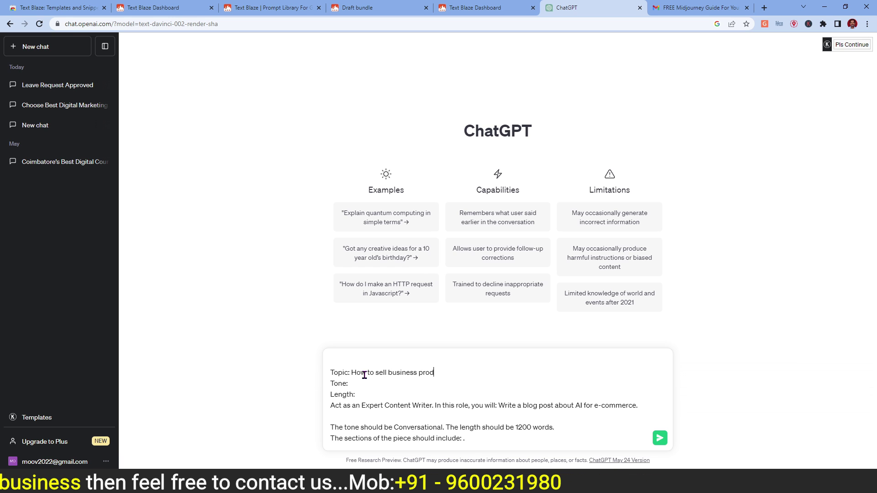
text(ucts throu)
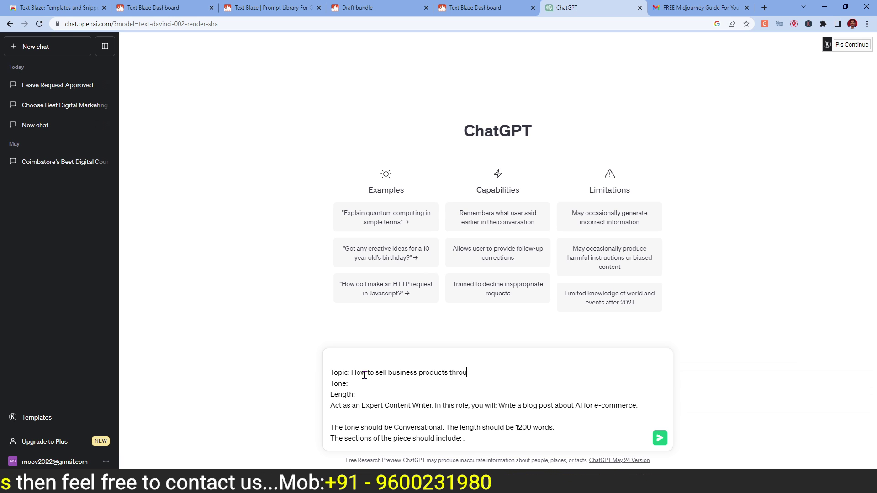
text(gh E-Comeerce pl)
text(at)
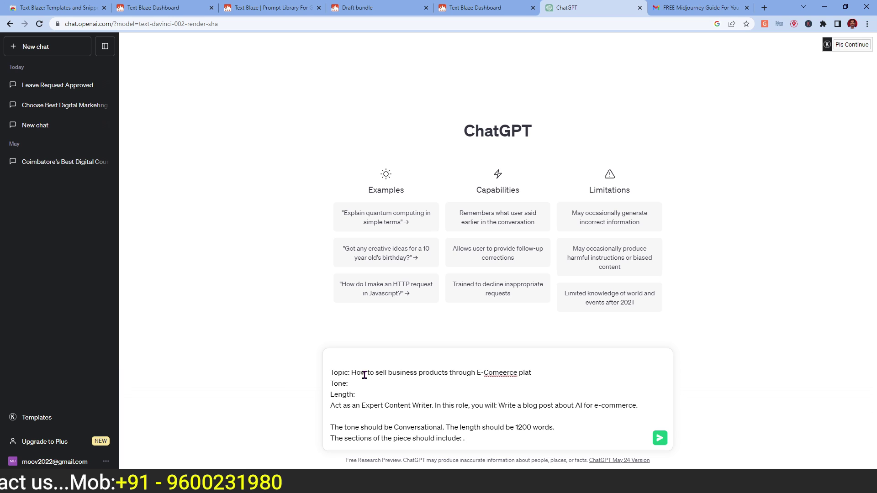
text(forms)
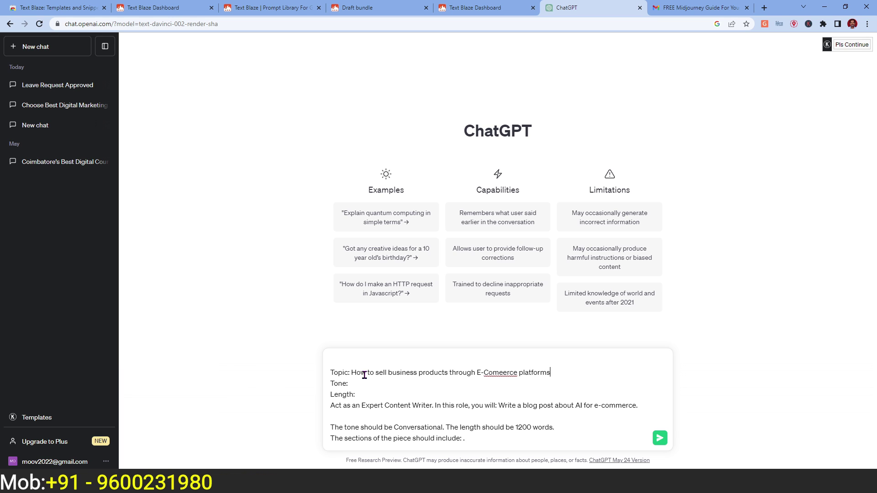
right_click(503, 374)
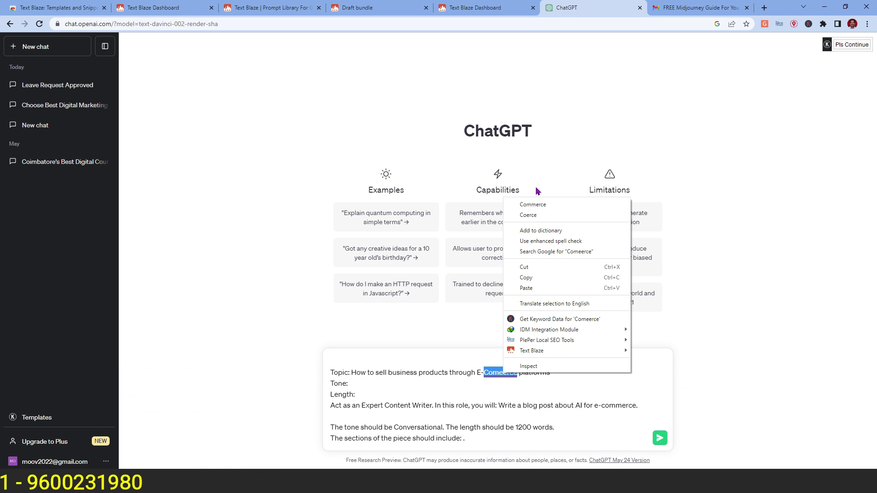
click(533, 205)
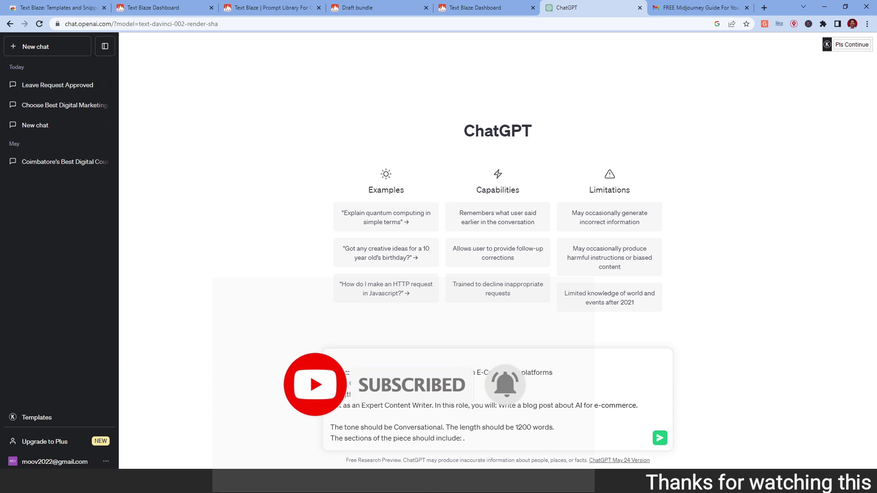
Complete the Tone line with "Conversational" and the Length line with "1200 words", and send the prompt
text(120)
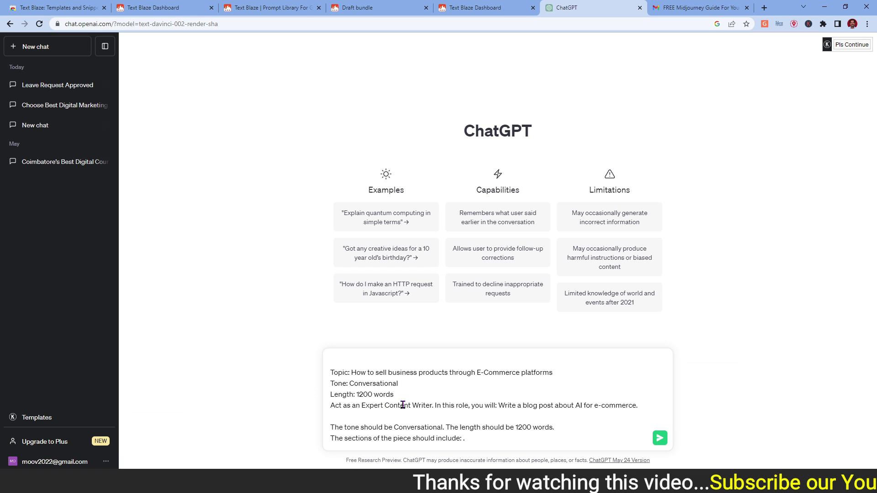
click(659, 439)
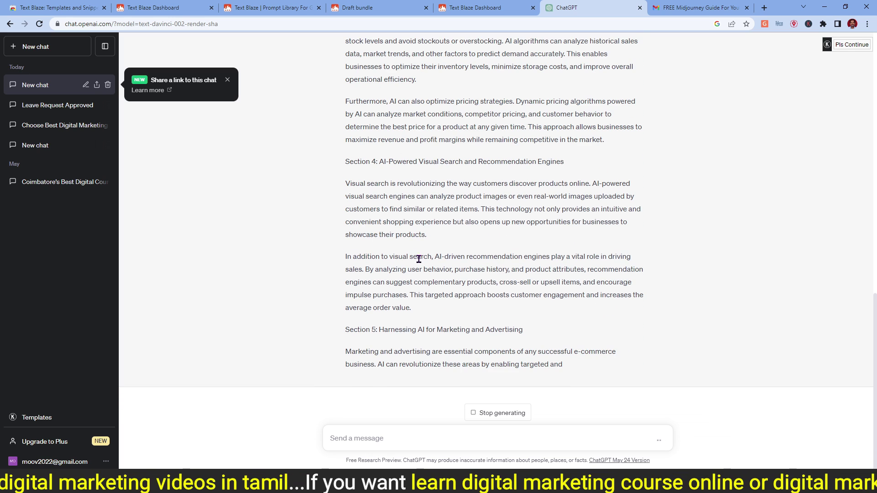
Stop the response being generated and call up the prompt generator in the message box with /prompt
click(516, 413)
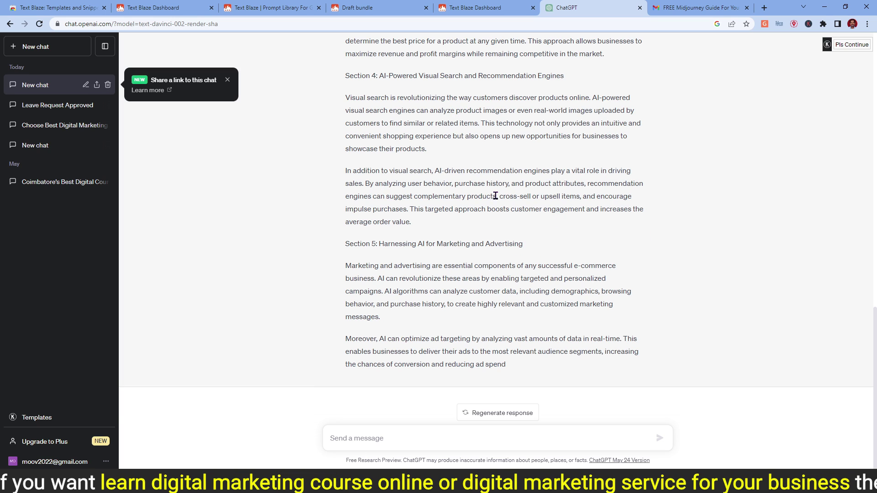
click(350, 442)
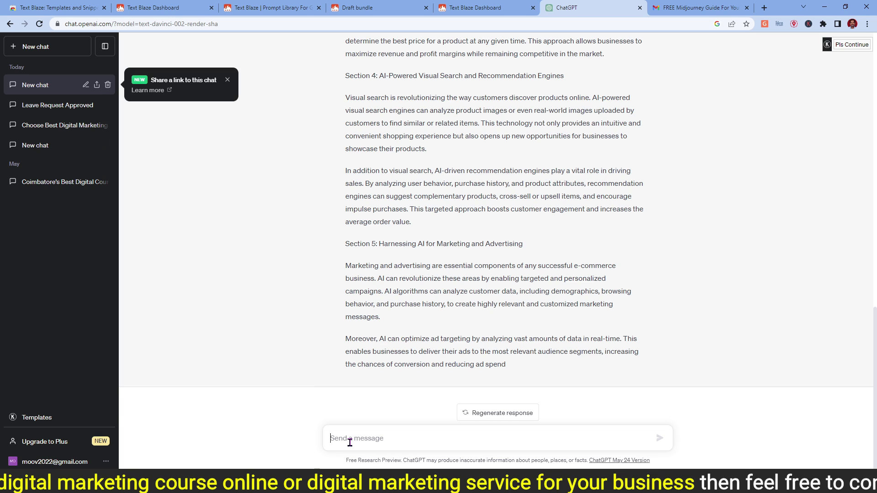
text(/prompt)
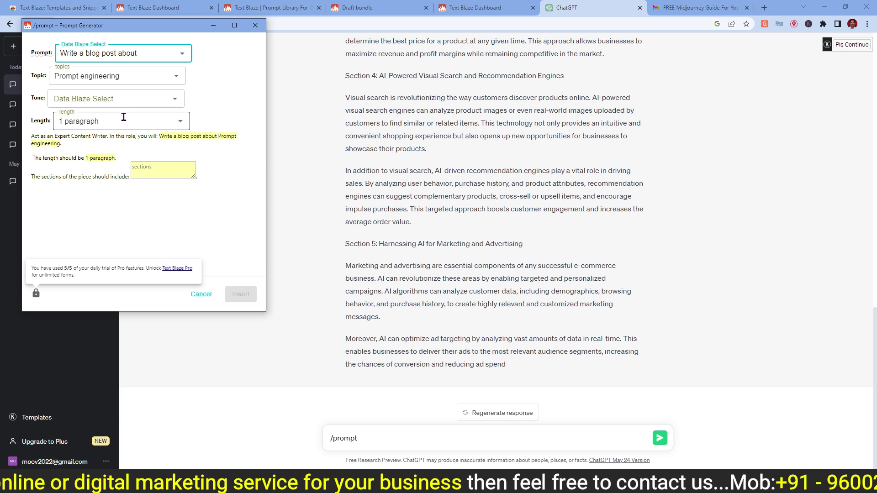
Look through the prompt types offered in the Prompt Generator form, from outlines and social posts to cover letters
click(181, 54)
scroll(166, 98, down, 4)
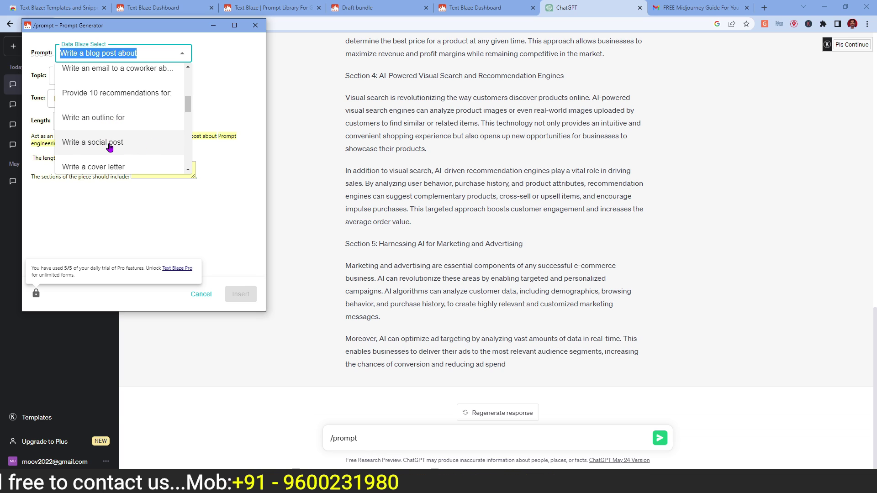
scroll(121, 147, down, 2)
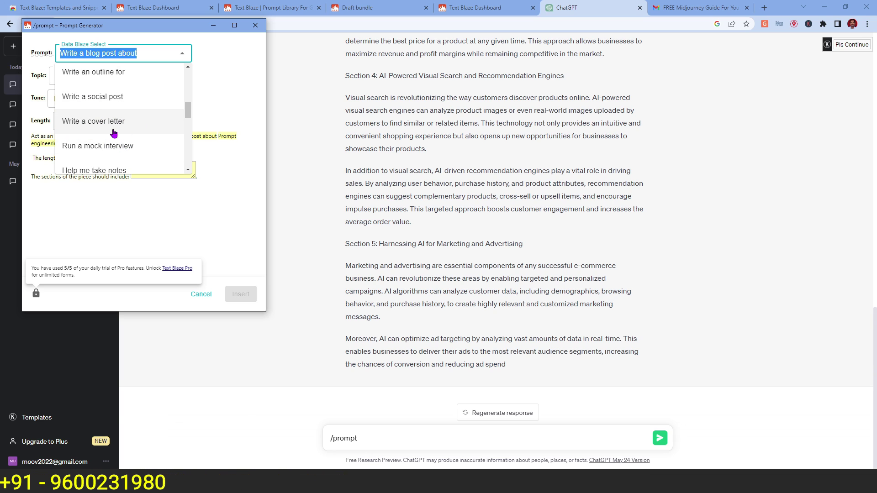
click(300, 124)
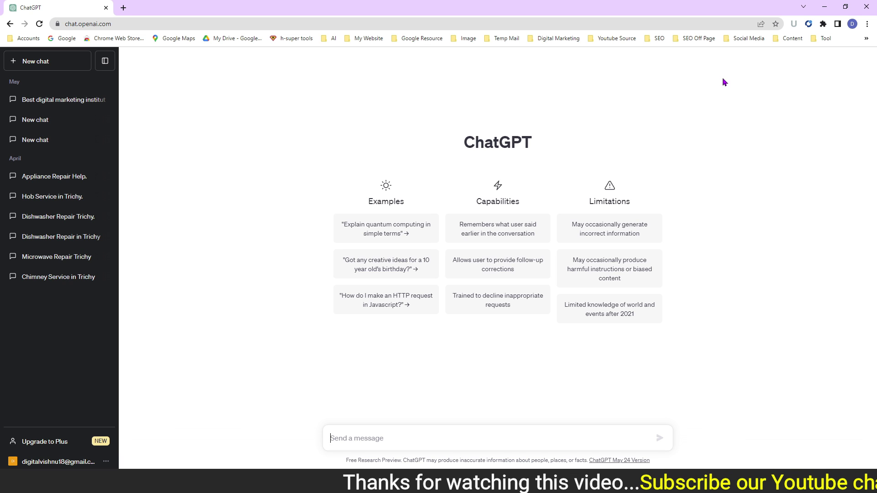
Try the /prompt shortcut in the empty ChatGPT chat of the other browser profile and clear it
text(/prompt)
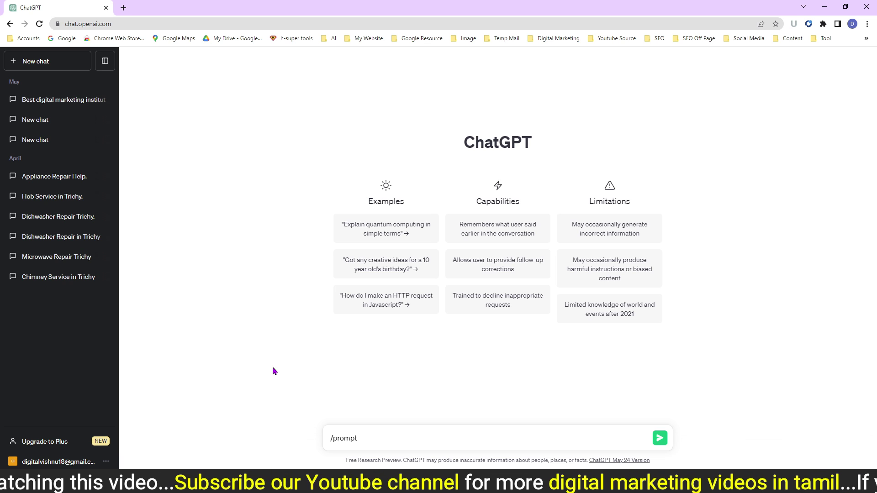
drag(364, 440, 319, 440)
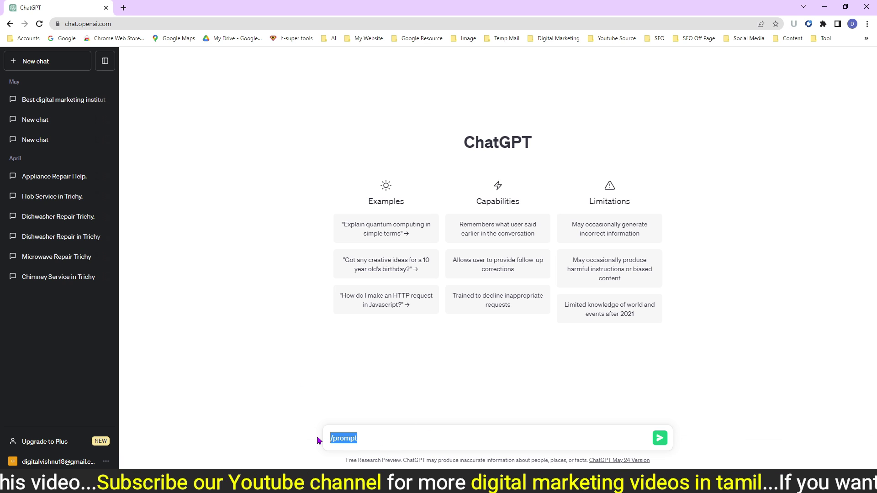
key(BackSpace)
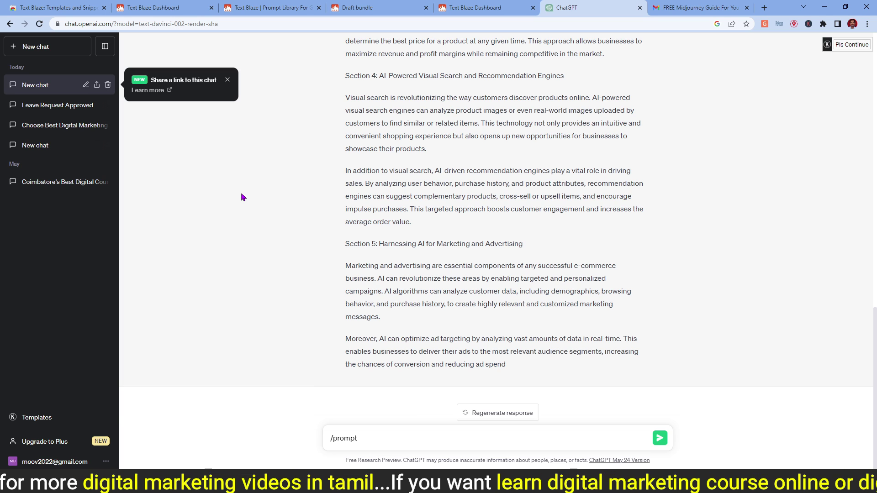
Switch to Gmail and draft a reply to the "FREE Midjourney Guide For You" email with the /th thank-you snippet
click(735, 6)
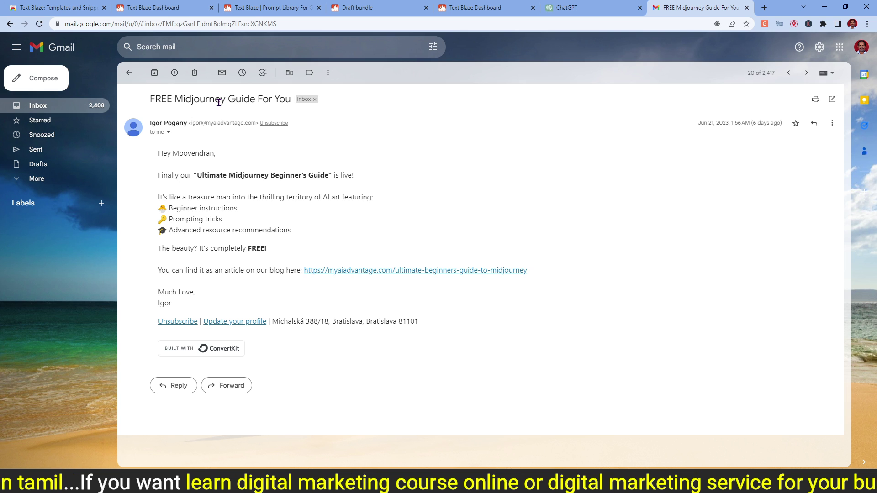
click(174, 385)
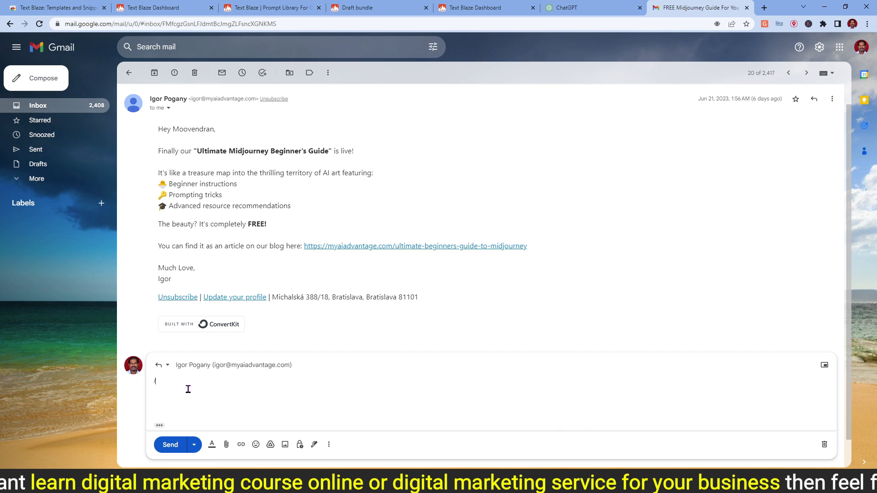
text(/th)
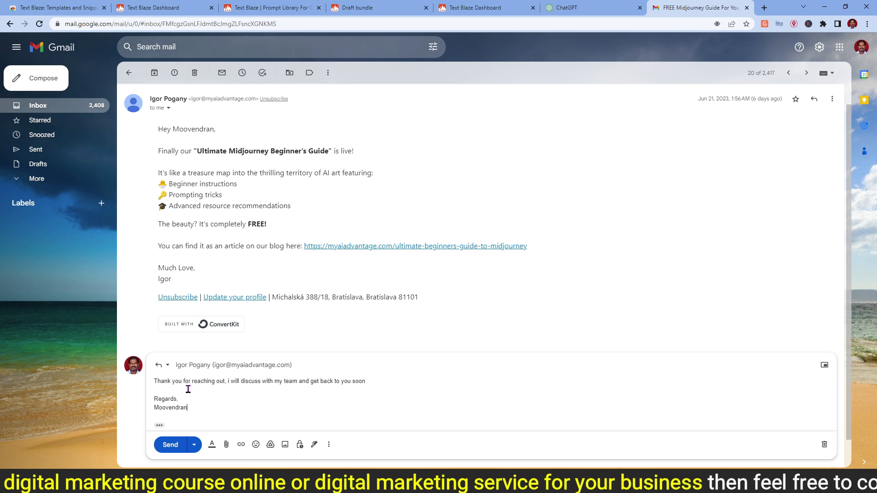
drag(200, 414, 144, 387)
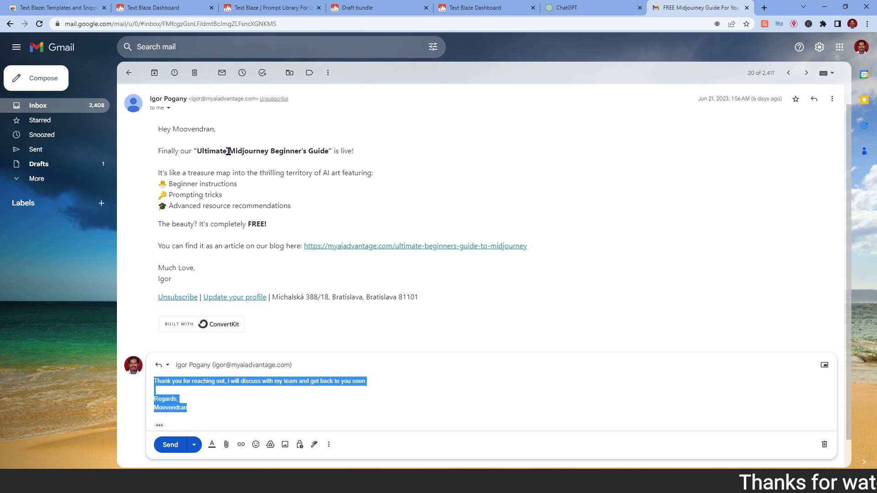
click(236, 383)
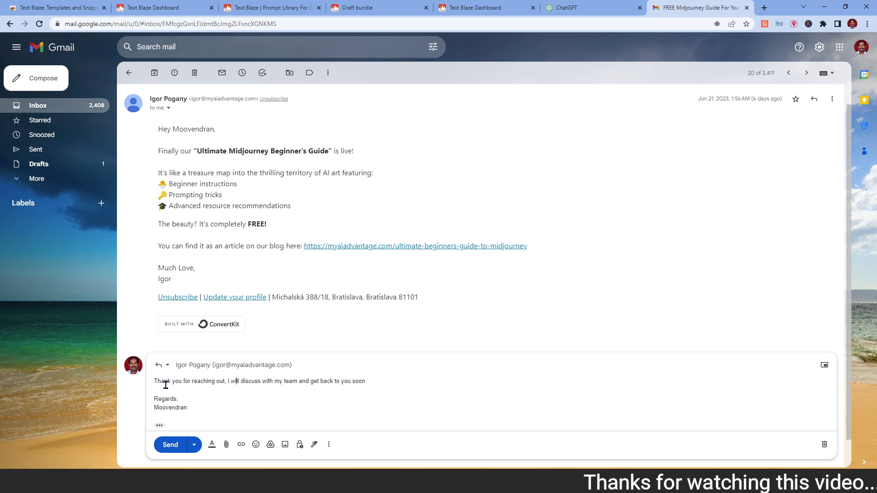
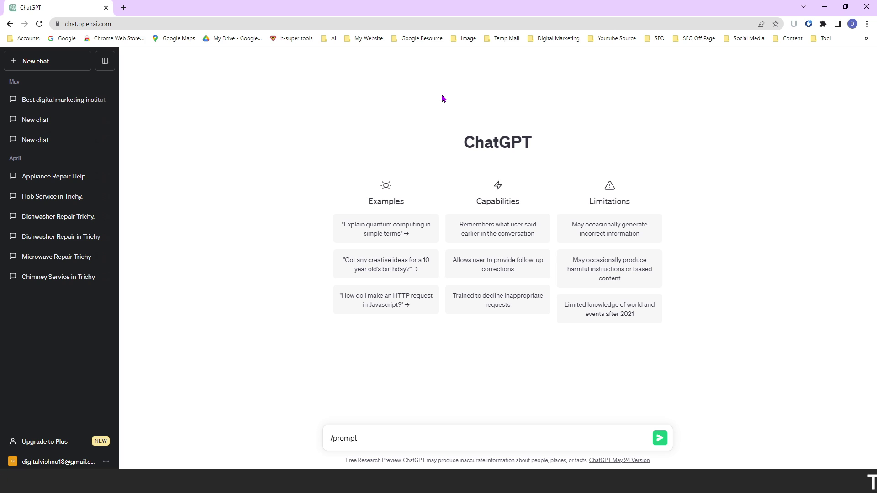
Clear the ChatGPT message in the other browser profile and search the Chrome Web Store for "text blaze" in a new tab
key(BackSpace)
key(BackSpace)
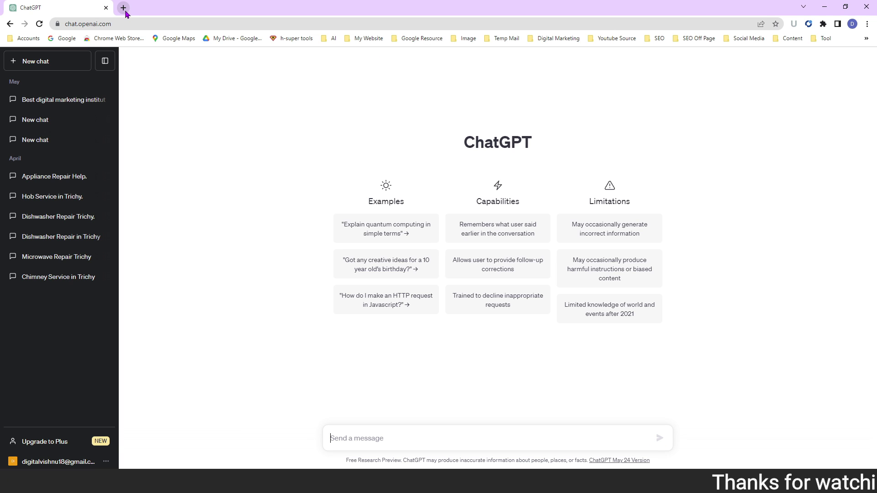
click(125, 11)
click(117, 40)
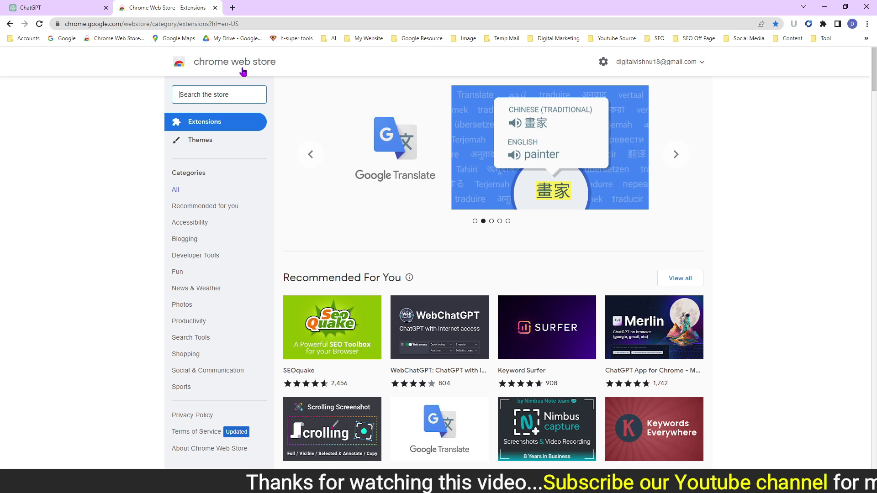
text(text blaze)
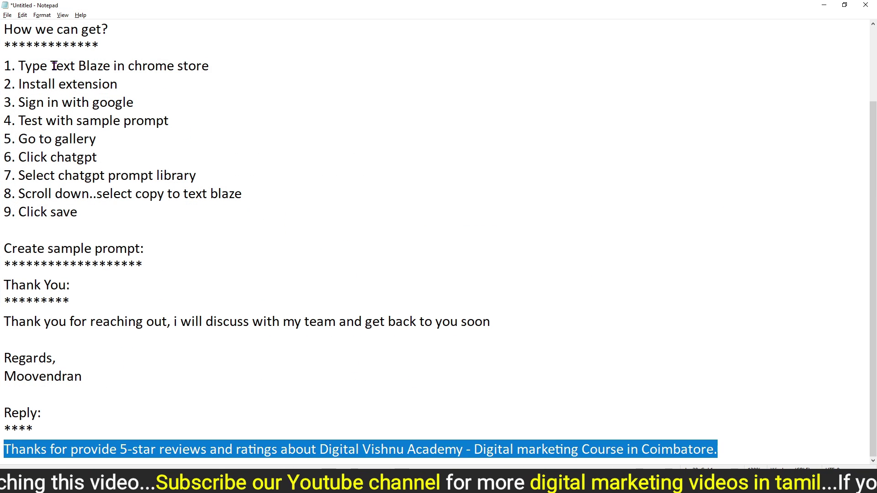
drag(55, 66, 113, 66)
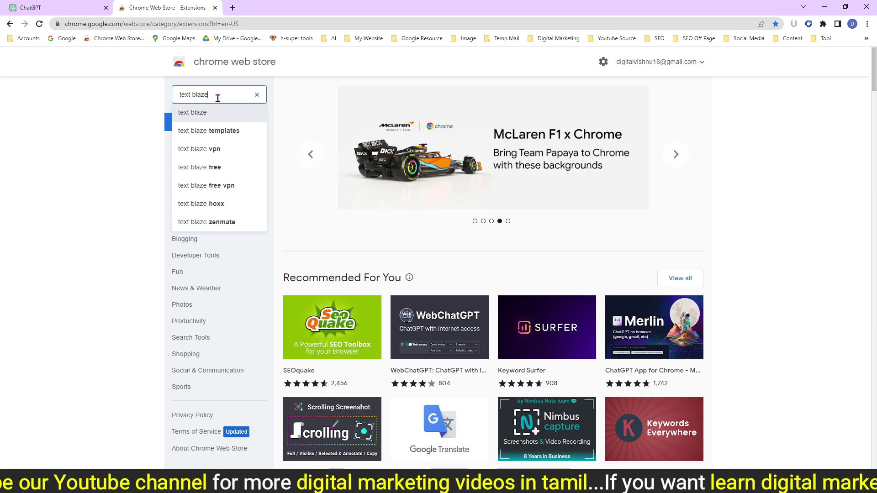
click(203, 117)
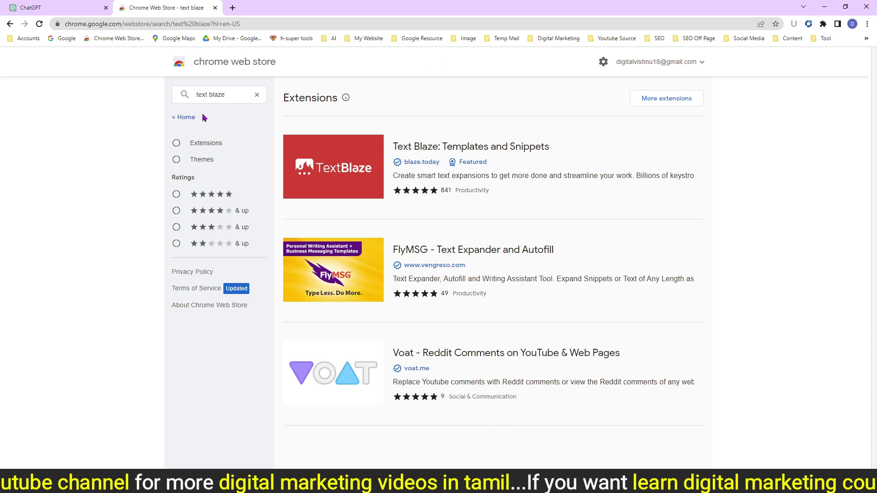
Install the "Text Blaze: Templates and Snippets" extension from its store page in Chrome
click(479, 151)
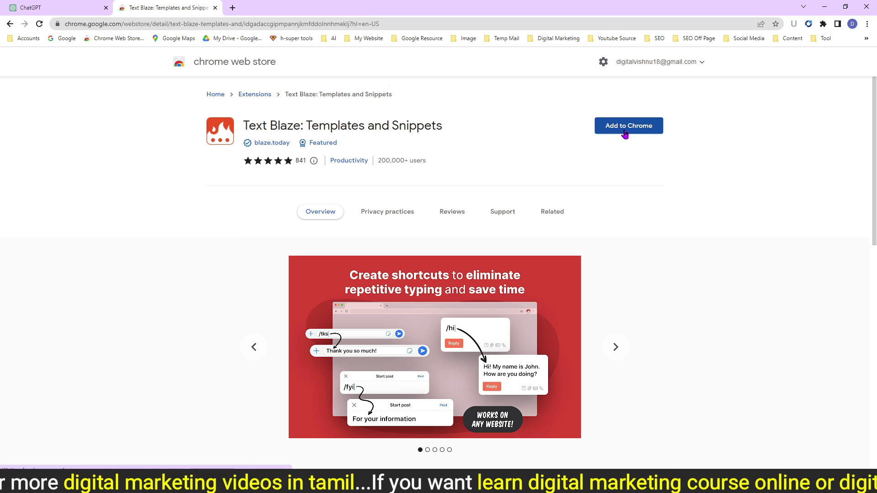
click(627, 130)
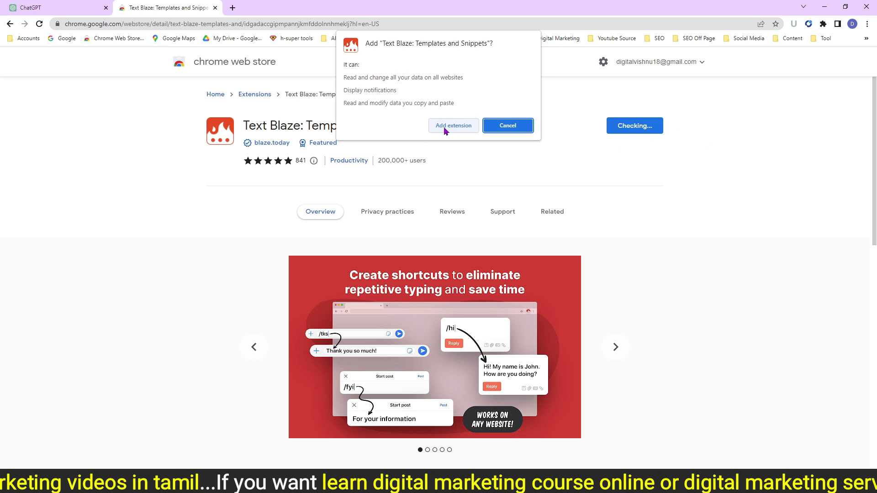
click(451, 128)
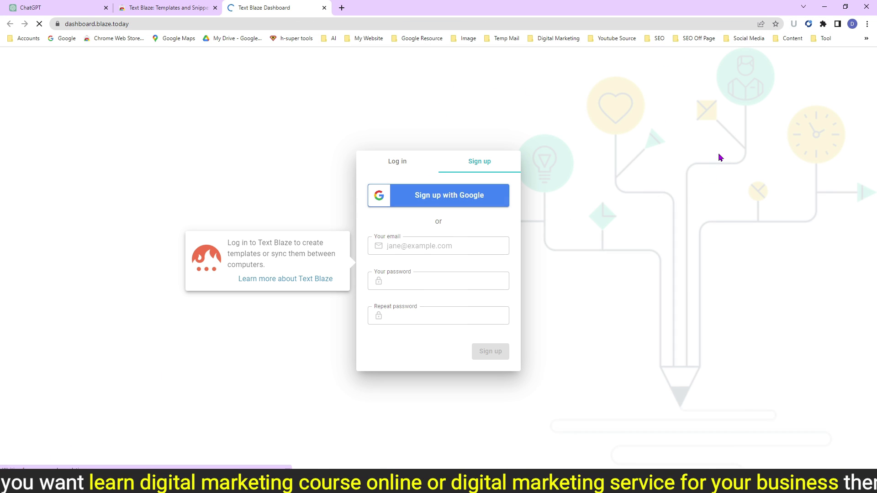
Pin the Text Blaze extension so it stays accessible in the browser
click(824, 24)
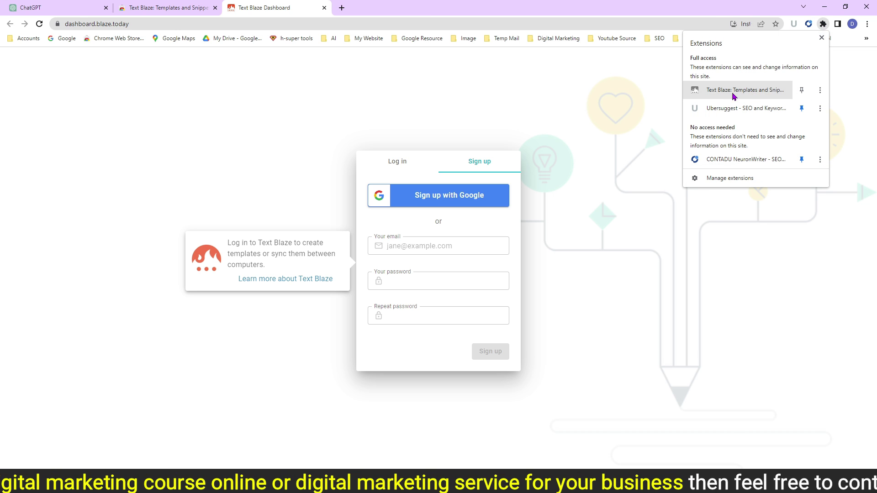
click(803, 91)
click(566, 79)
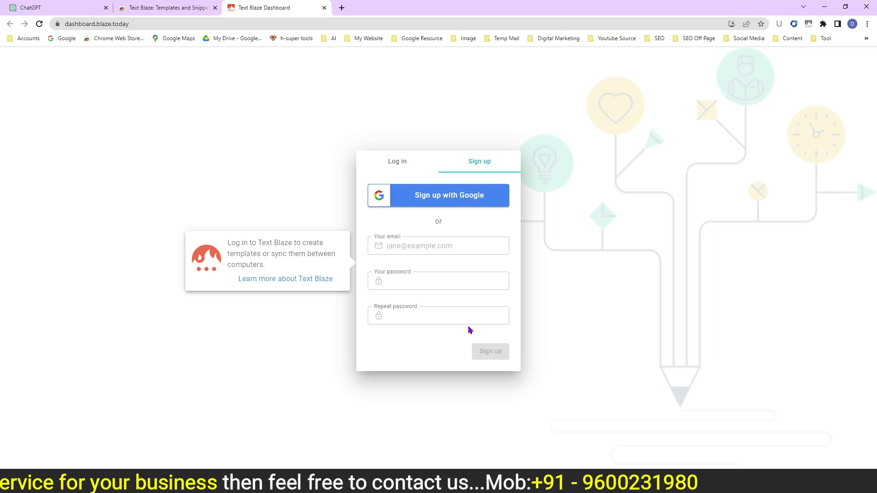
Sign up for Text Blaze with the first listed Google account and skip the introductory tour
click(467, 196)
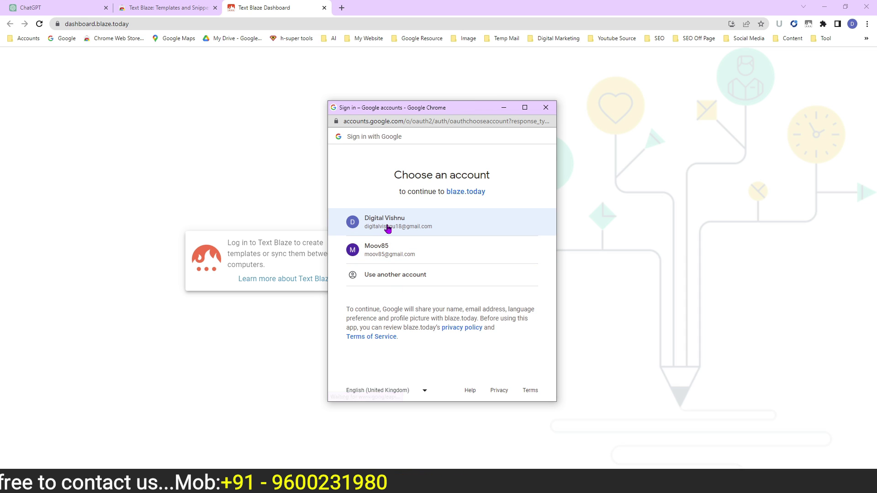
click(387, 227)
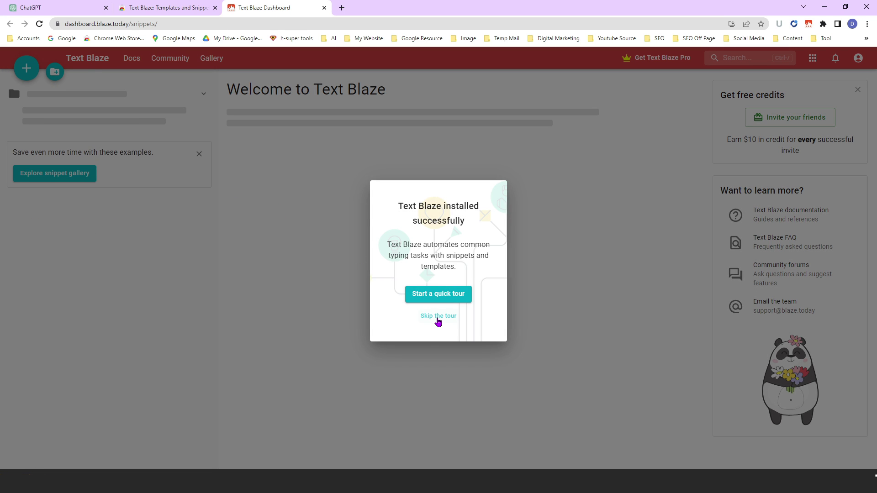
click(438, 317)
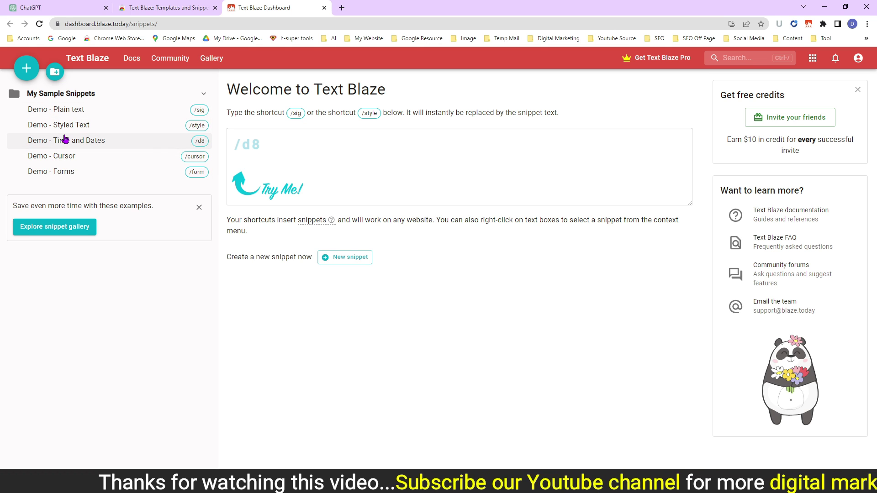
Create a new snippet and label it "Thnk you"
click(26, 68)
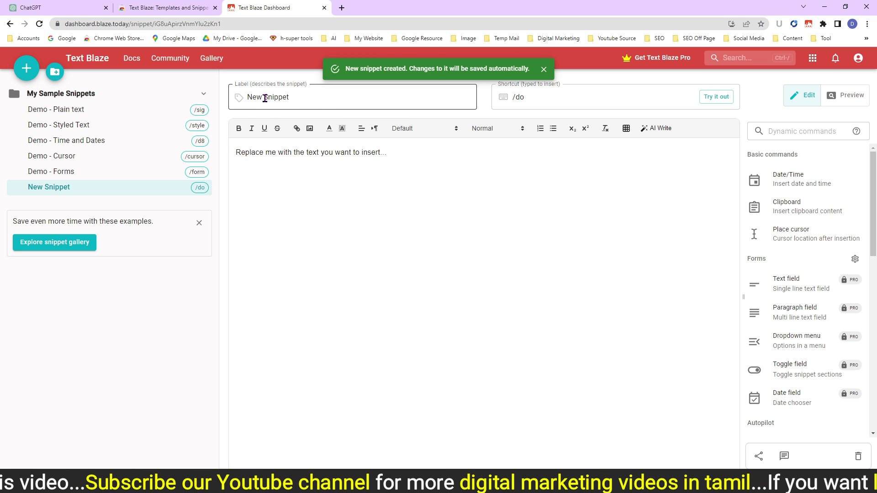
drag(304, 100, 246, 99)
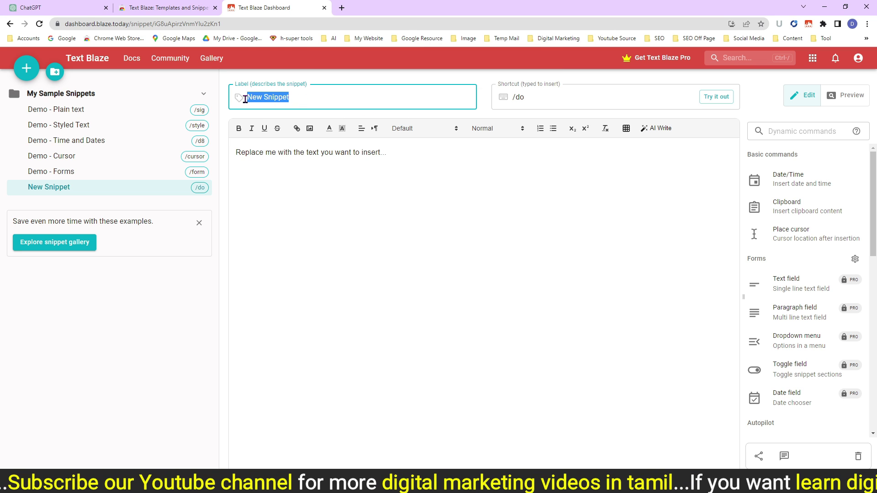
text(Thnk you)
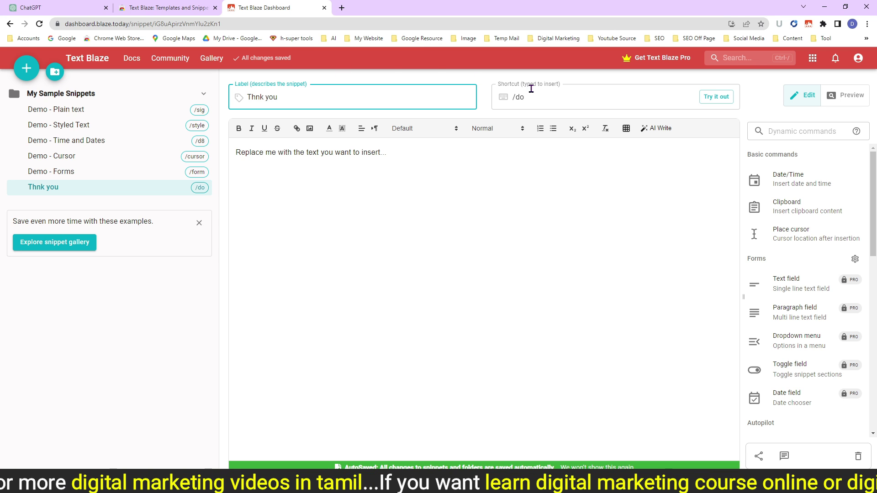
Change the new snippet's shortcut to /thank
click(516, 97)
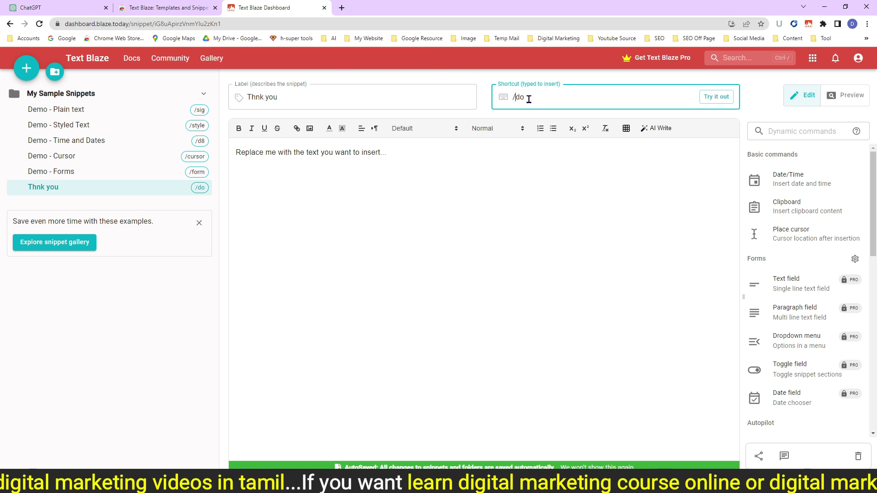
key(BackSpace)
key(BackSpace)
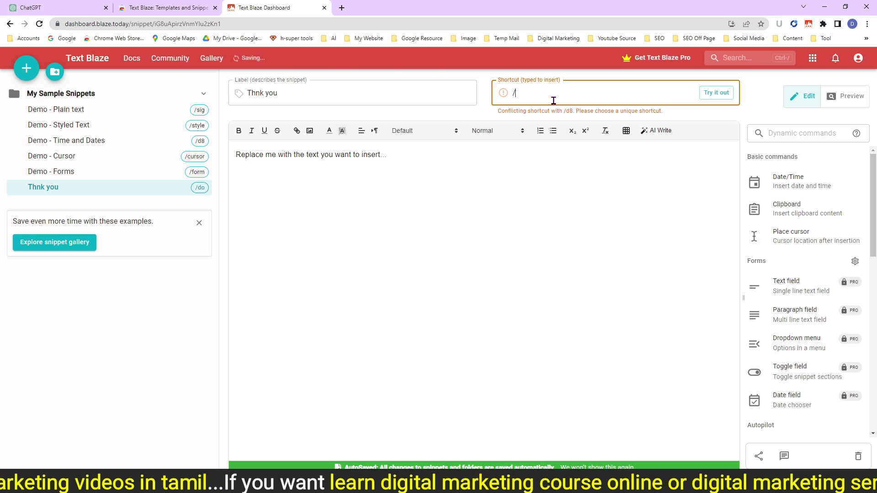
text(thank)
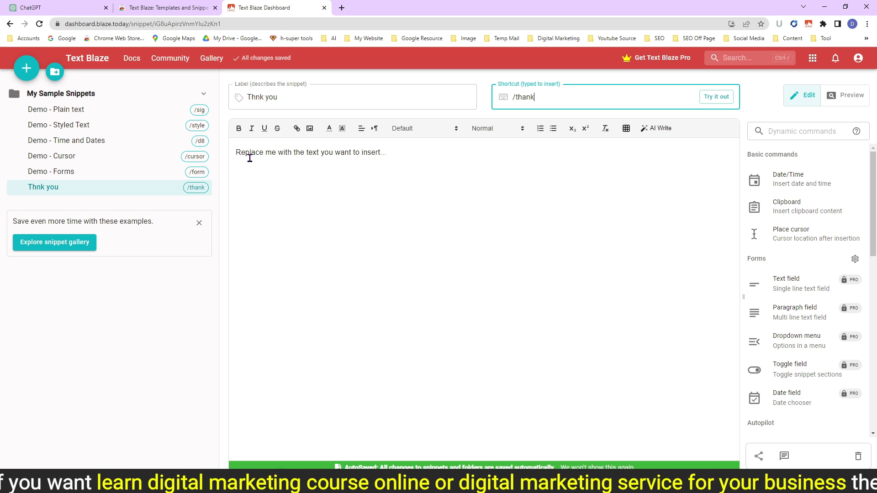
Replace the snippet's placeholder text with the "Thank you for reaching out" message and sign-off copied from the Notepad notes
drag(387, 152, 231, 152)
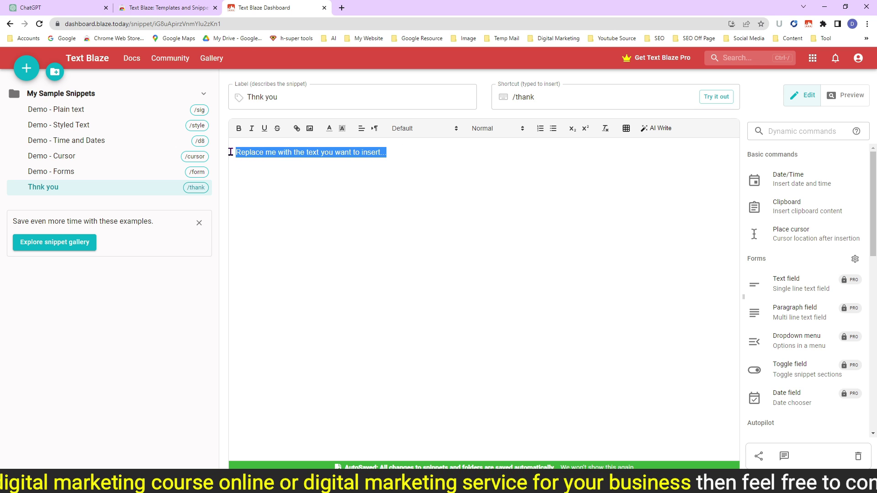
key(BackSpace)
key(alt+Tab)
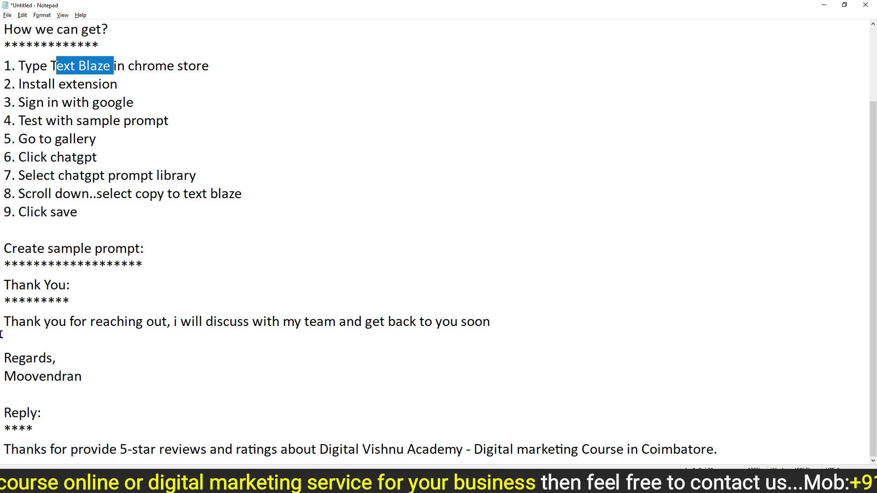
drag(4, 322, 91, 381)
key(ctrl+c)
key(alt+Tab)
key(ctrl+v)
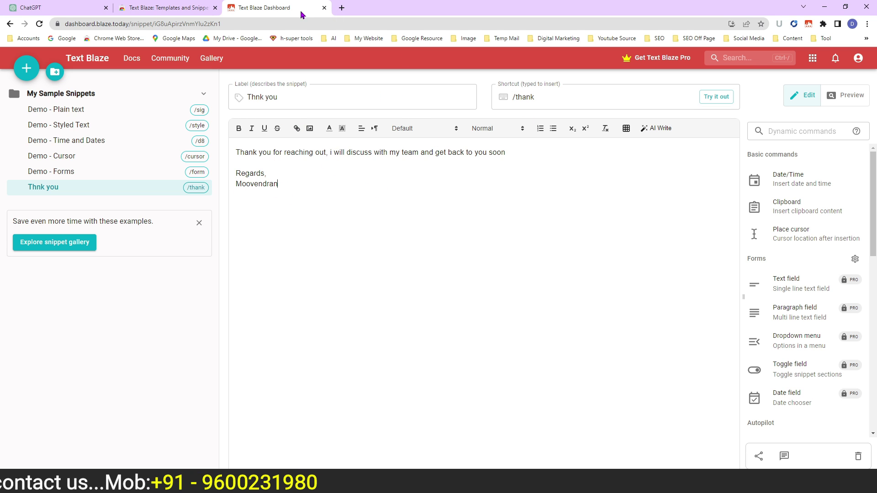
Open Gmail in a new tab and open the unread LinkedIn email about a new message
click(343, 9)
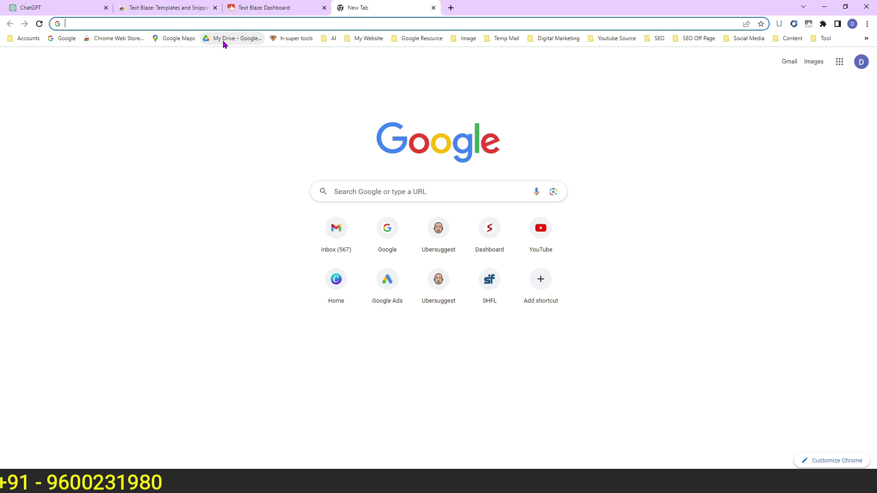
click(28, 39)
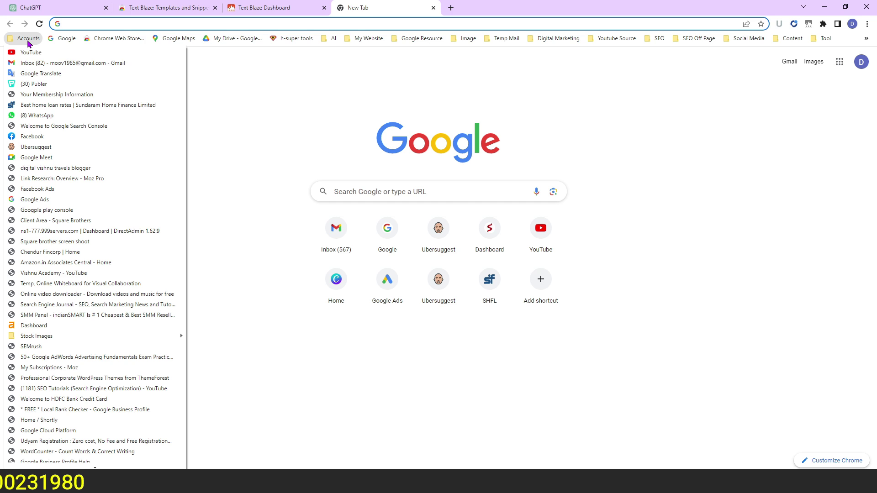
click(41, 64)
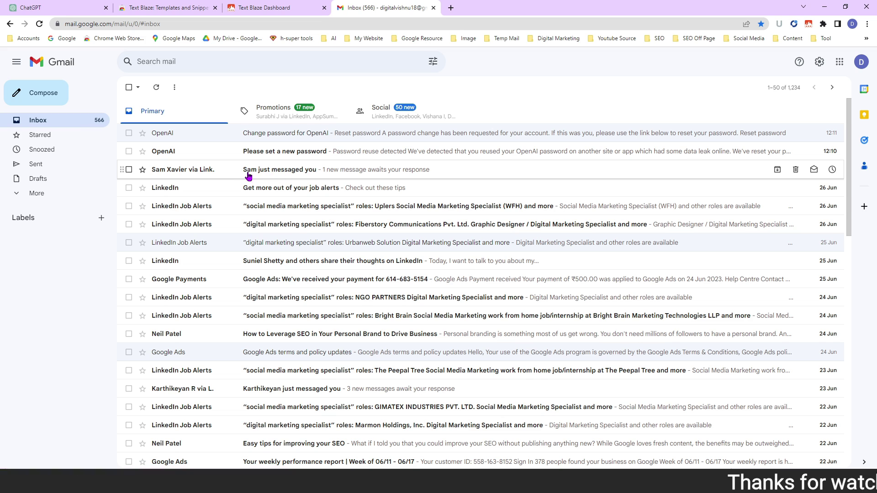
click(278, 173)
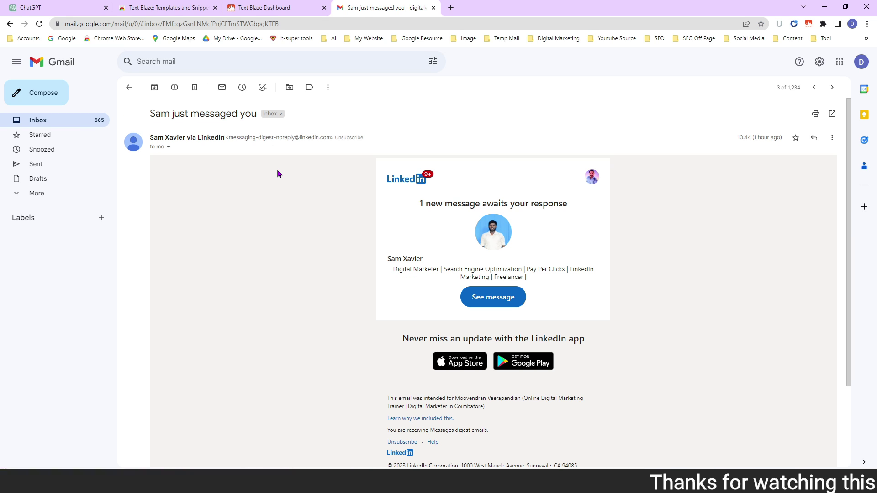
Test the /thank shortcut in a reply to the LinkedIn email and discard the draft
click(814, 138)
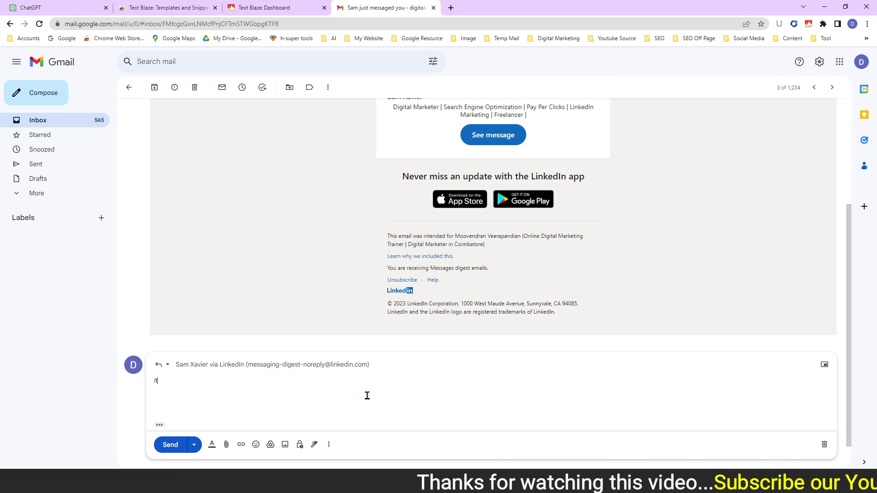
text(/thank)
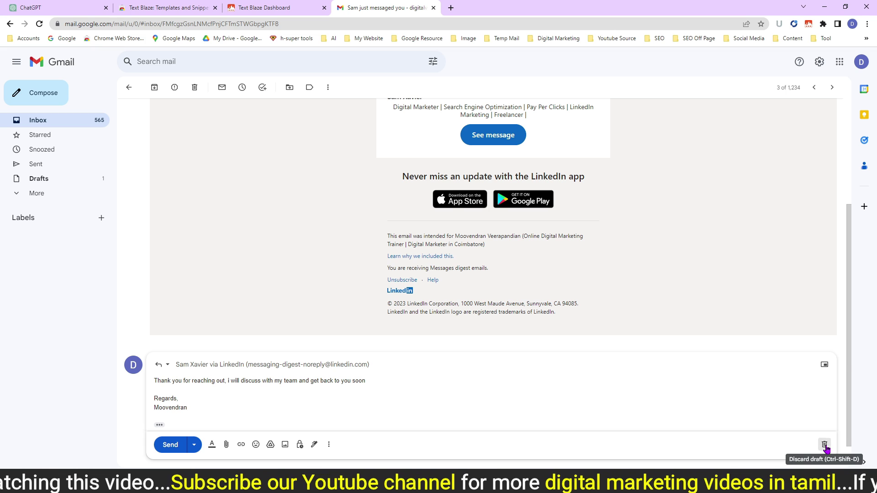
click(825, 445)
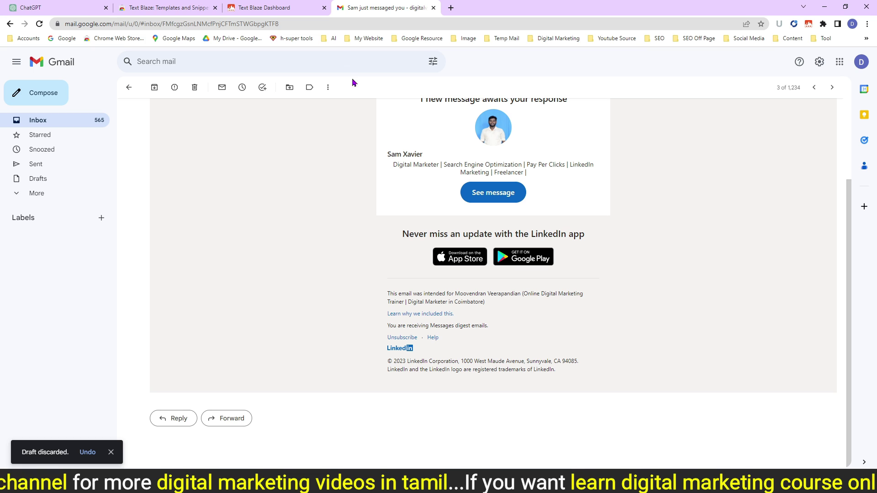
Create another snippet in the Text Blaze dashboard with the label "Reply" and the shortcut /reply
click(282, 9)
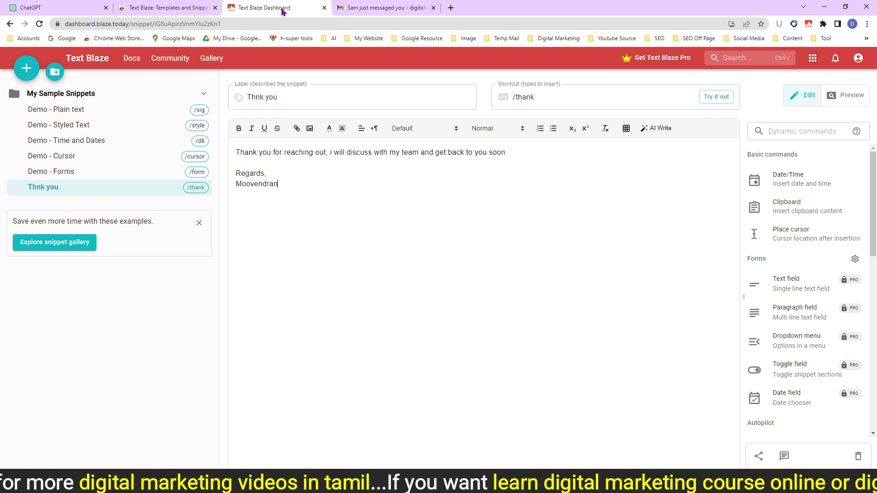
click(25, 69)
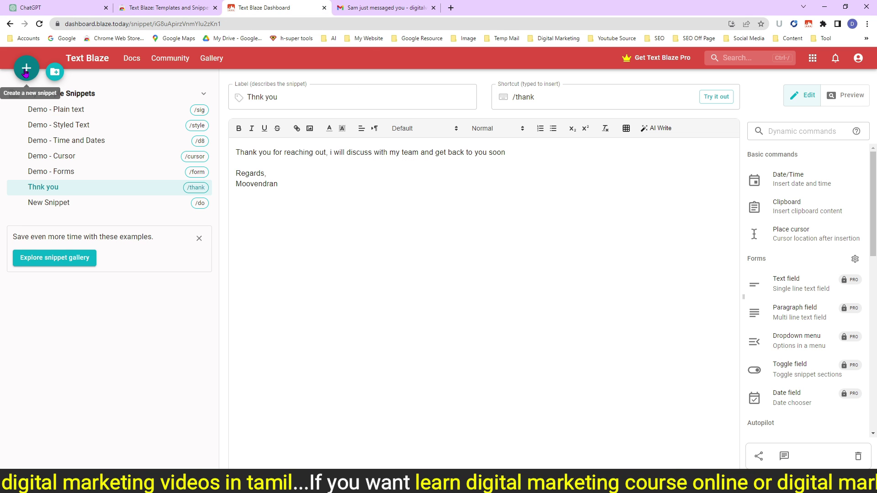
drag(297, 97, 249, 97)
text(Reply)
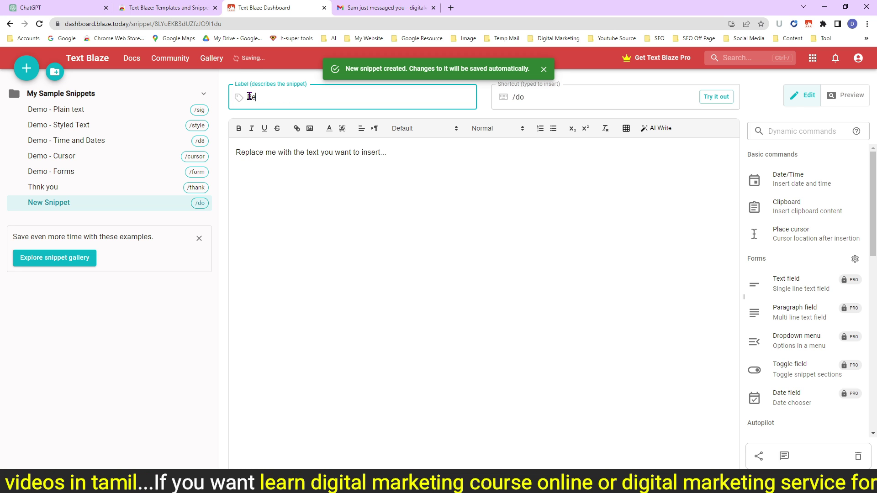
click(523, 102)
key(BackSpace)
key(BackSpace)
text(reply)
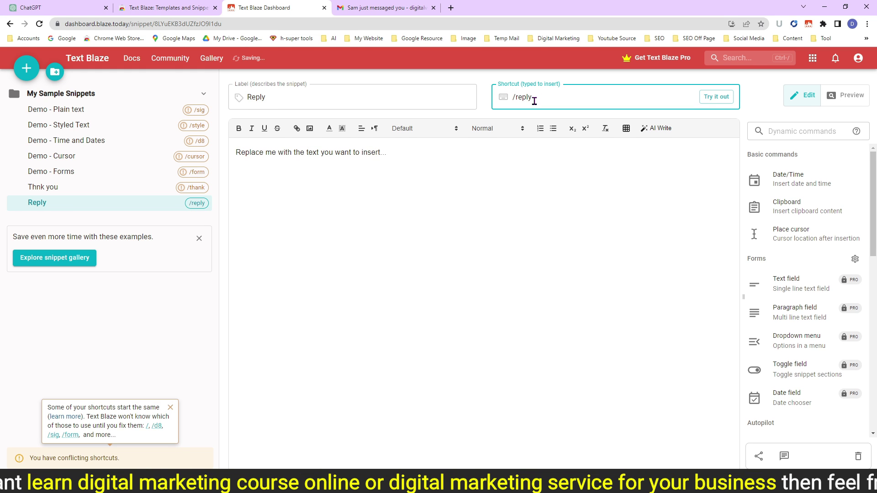
Replace the Reply snippet's placeholder text with the "Thanks for provide 5-star reviews and ratings" sentence about Digital Vishnu Academy from the Notepad notes
drag(408, 151, 229, 155)
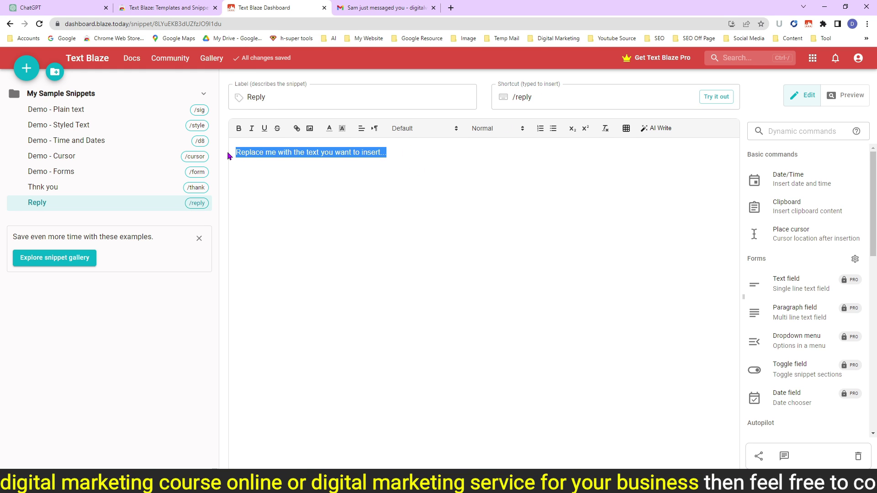
key(BackSpace)
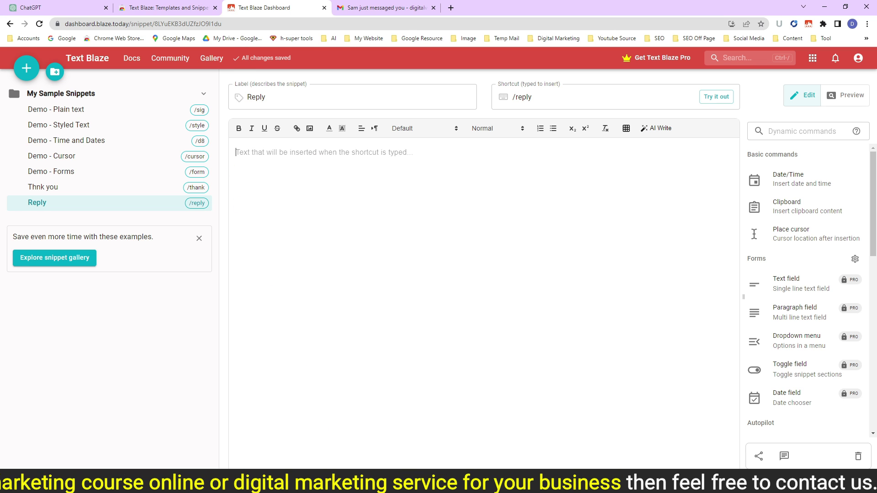
key(alt+Tab)
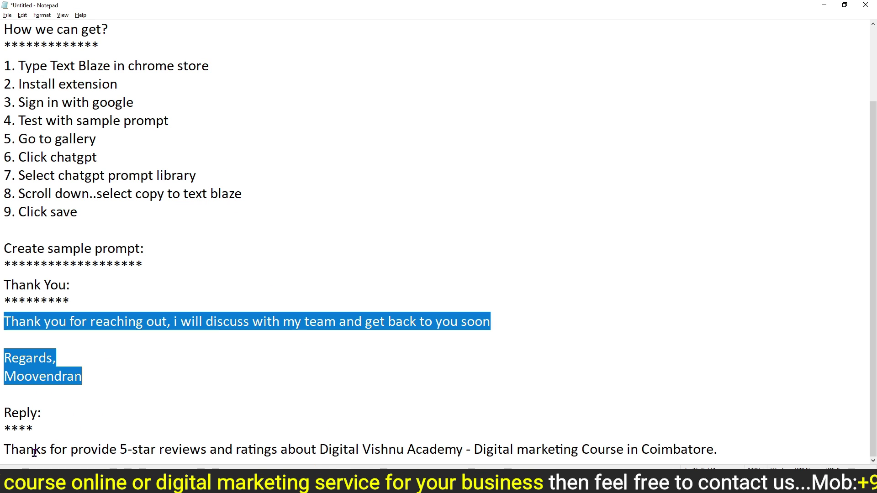
drag(1, 449, 69, 449)
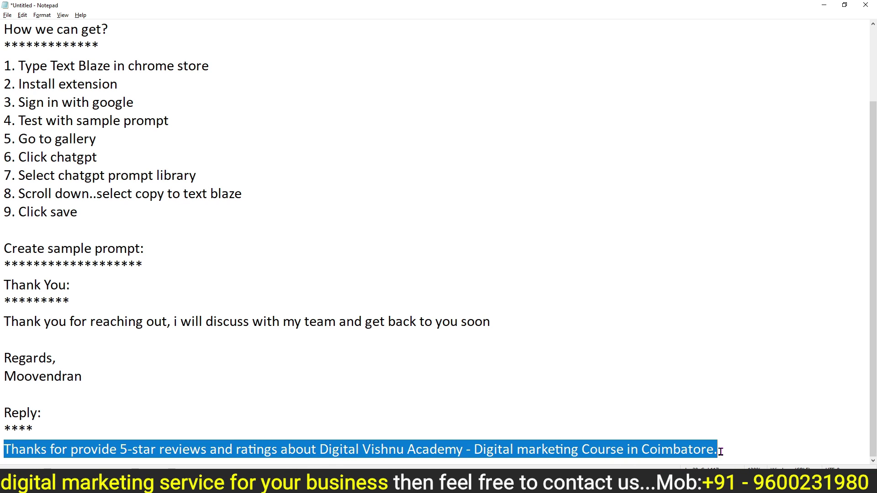
key(alt+Tab)
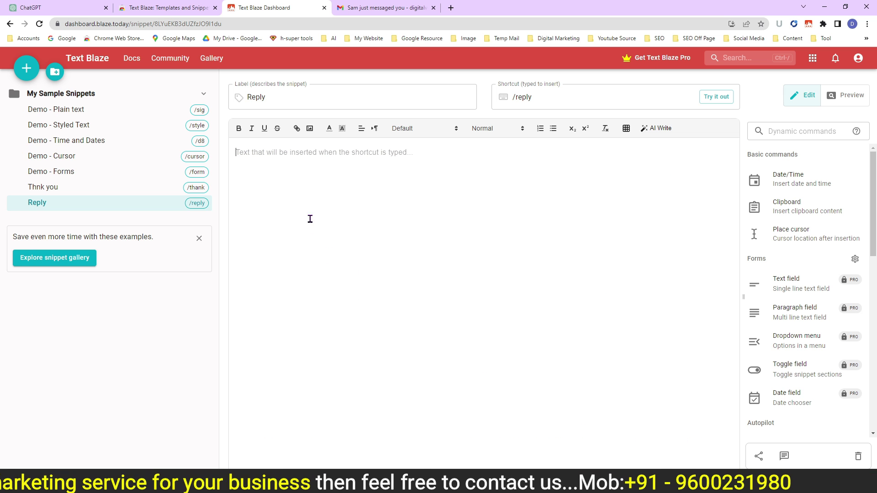
text(Thanks for provide 5-star reviews and ratings about Digital Vishnu Academy - Digital marketing Course in Coimbatore.)
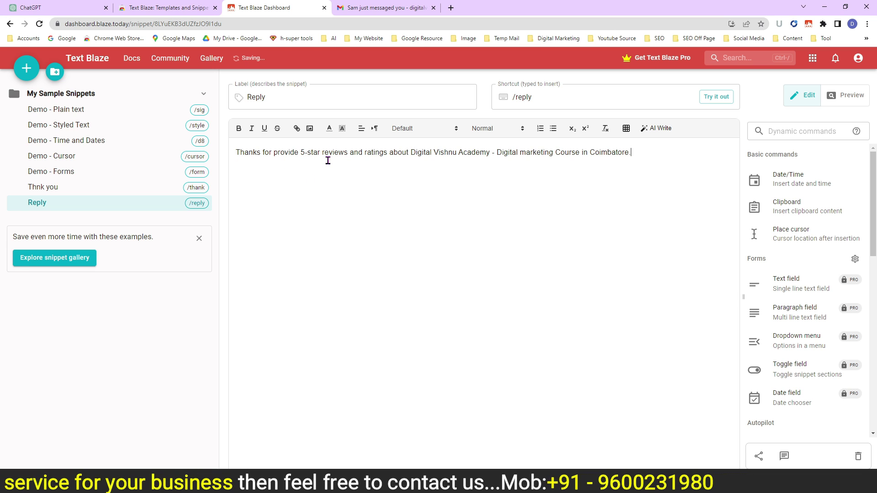
Return to the open LinkedIn email in Gmail
click(393, 8)
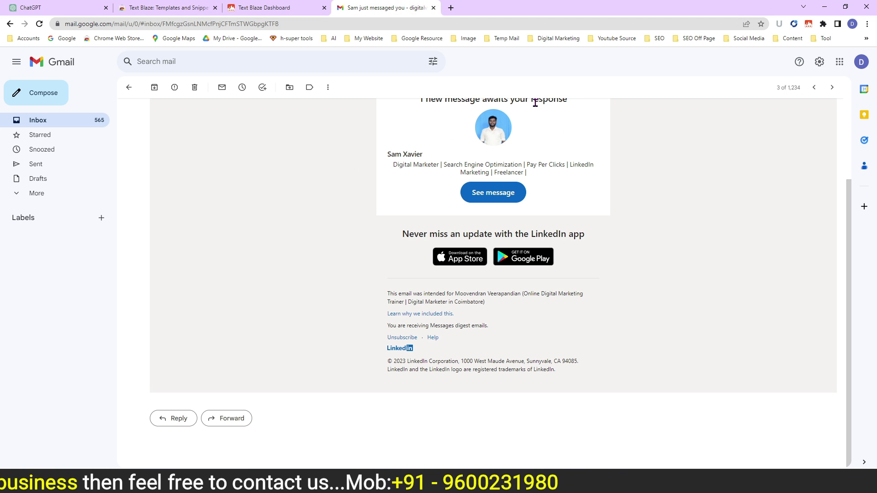